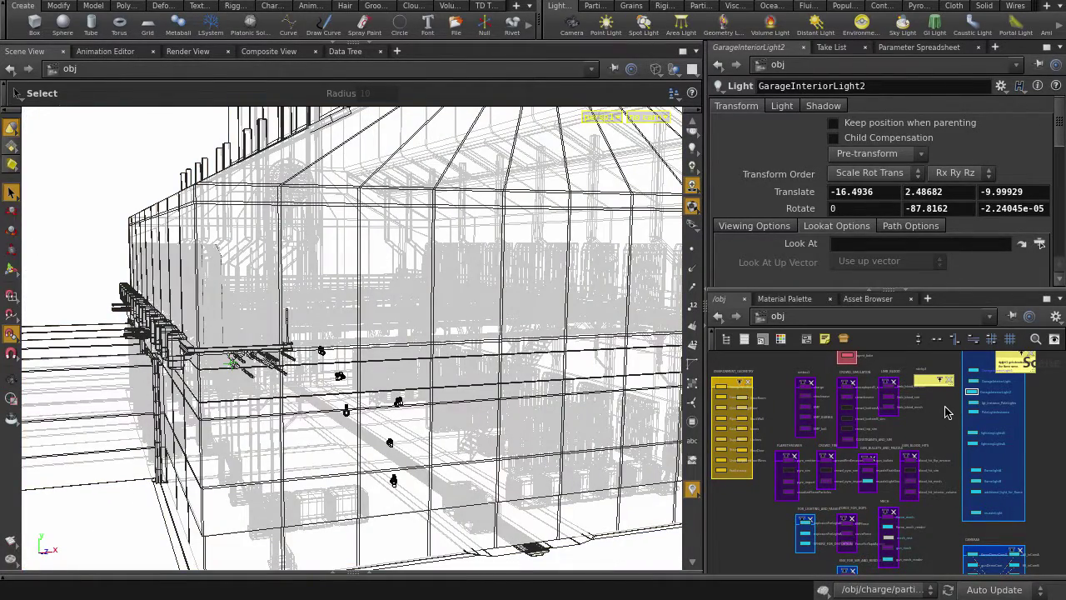
Pan and zoom the view to bring the flame, muzzle light and camera nodes into view.
scroll(939, 419, "up", 3)
scroll(940, 442, "up", 3)
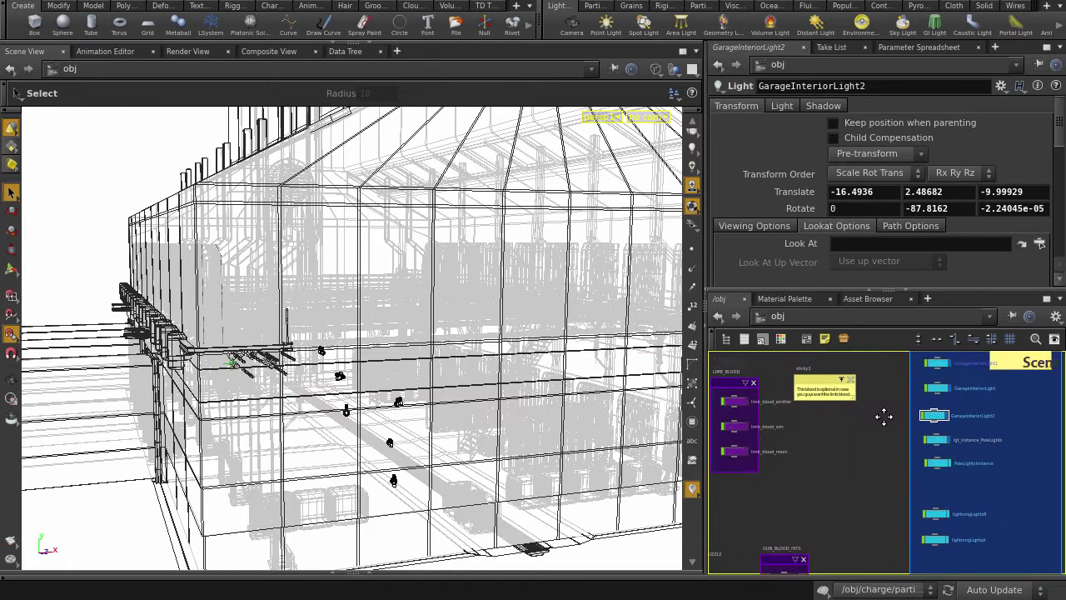
scroll(880, 417, "up", 2)
scroll(845, 504, "up", 2)
mouse_move(850, 500)
middle_mouse_down()
mouse_move(798, 337)
mouse_move(830, 428)
middle_mouse_up()
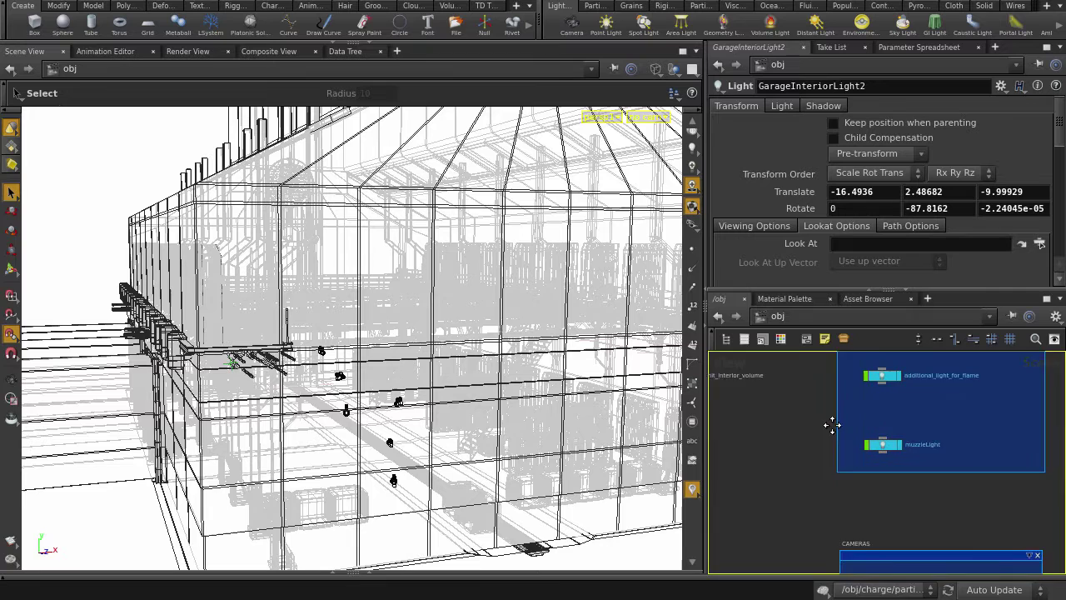
middle_click_drag(809, 386, 823, 447)
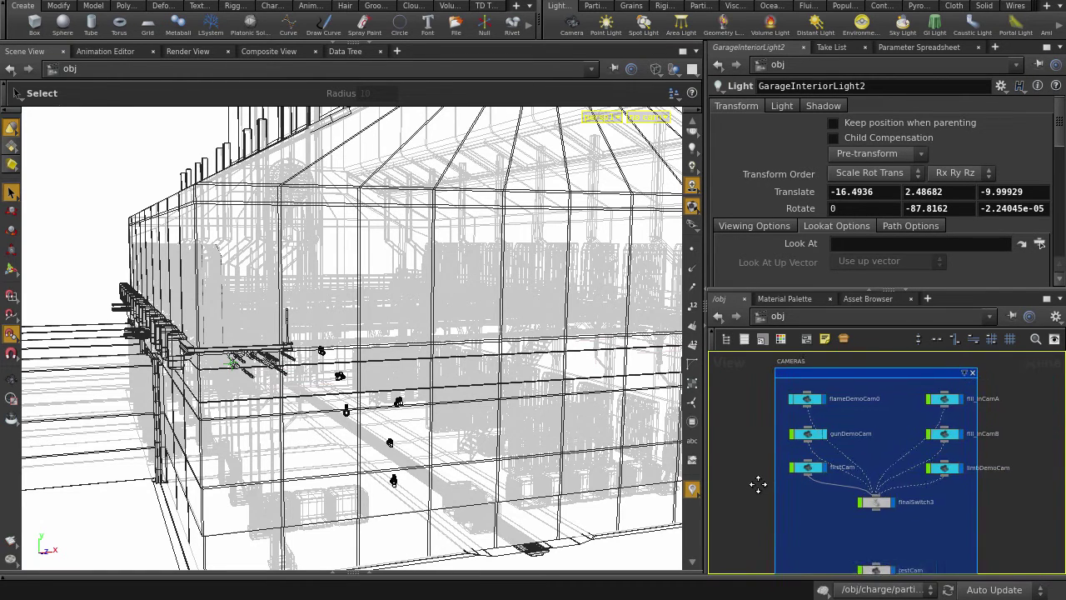
scroll(919, 509, "down", 4)
scroll(913, 489, "down", 2)
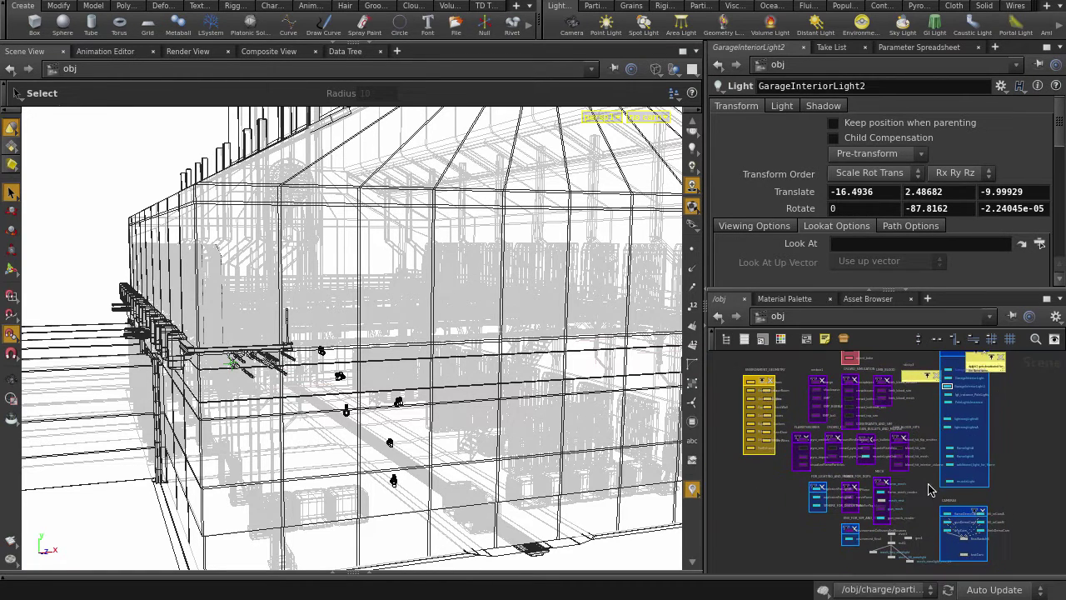
scroll(932, 490, "down", 2)
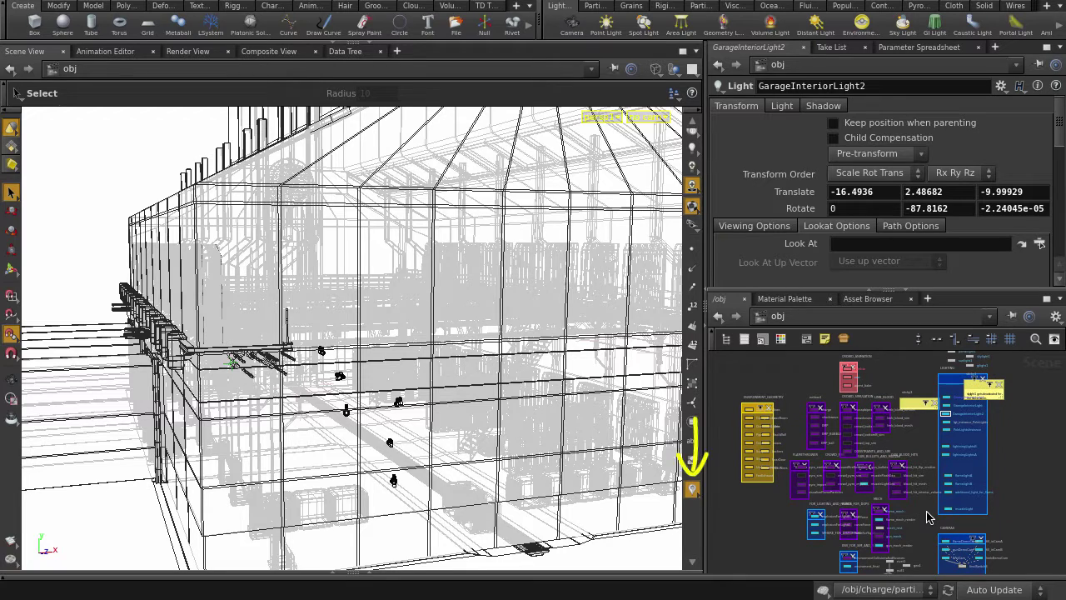
Add a scene-level Tag visualizer from the viewport visualizer list.
right_click(696, 496)
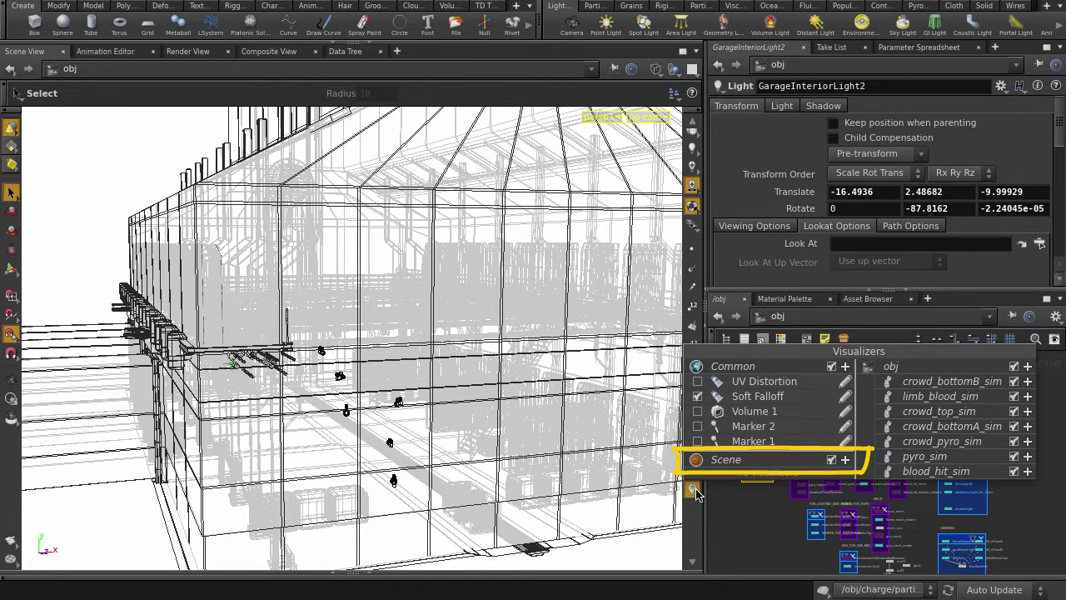
left_click(847, 462)
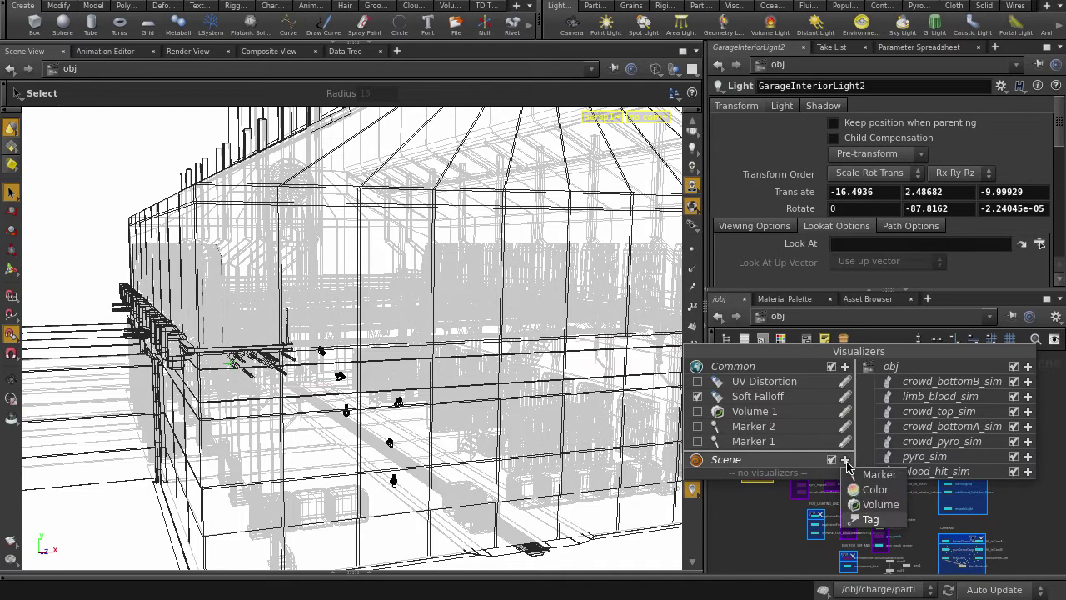
left_click(863, 527)
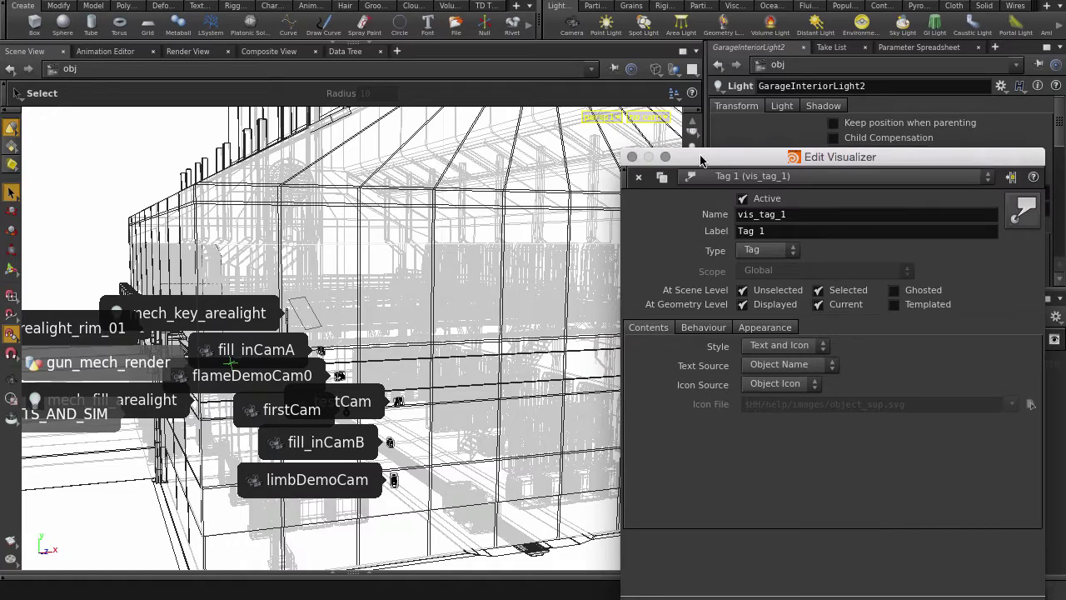
Close the visualizer settings, then tumble and dolly the viewport into the garage toward the mech.
left_click(632, 158)
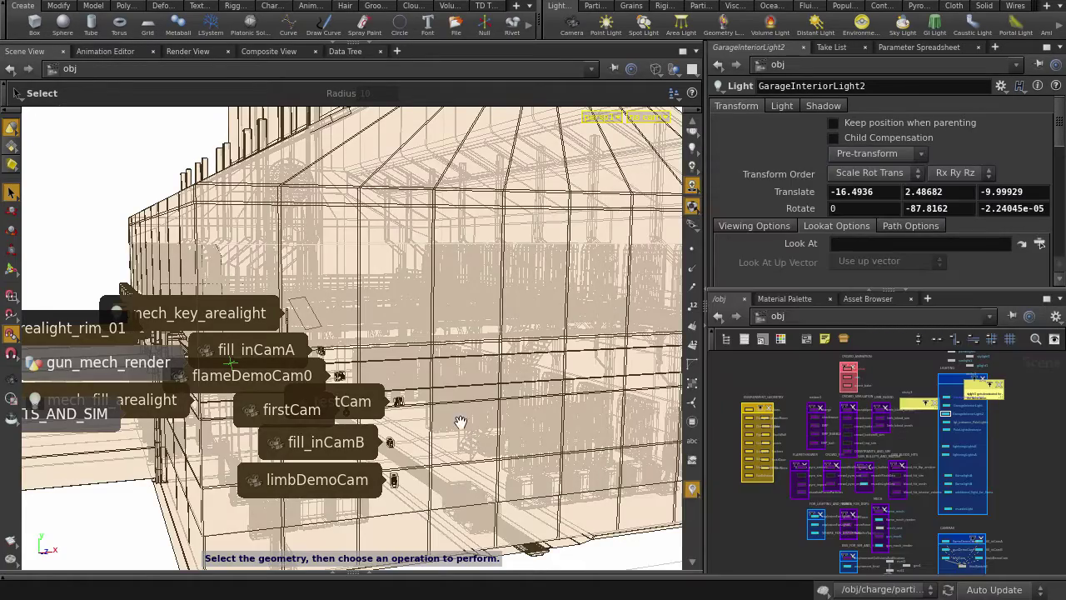
key("Escape")
left_click_drag(475, 440, 360, 389)
scroll(360, 389, "up", 3)
scroll(360, 389, "up", 3)
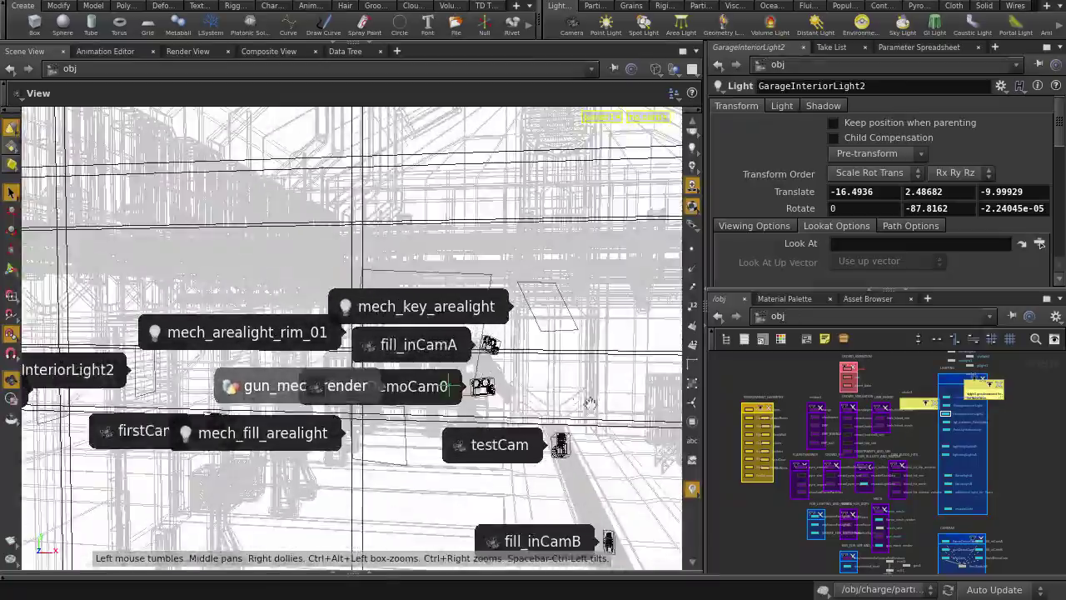
scroll(360, 389, "up", 3)
scroll(360, 389, "up", 3)
scroll(360, 389, "up", 3)
scroll(360, 389, "up", 3)
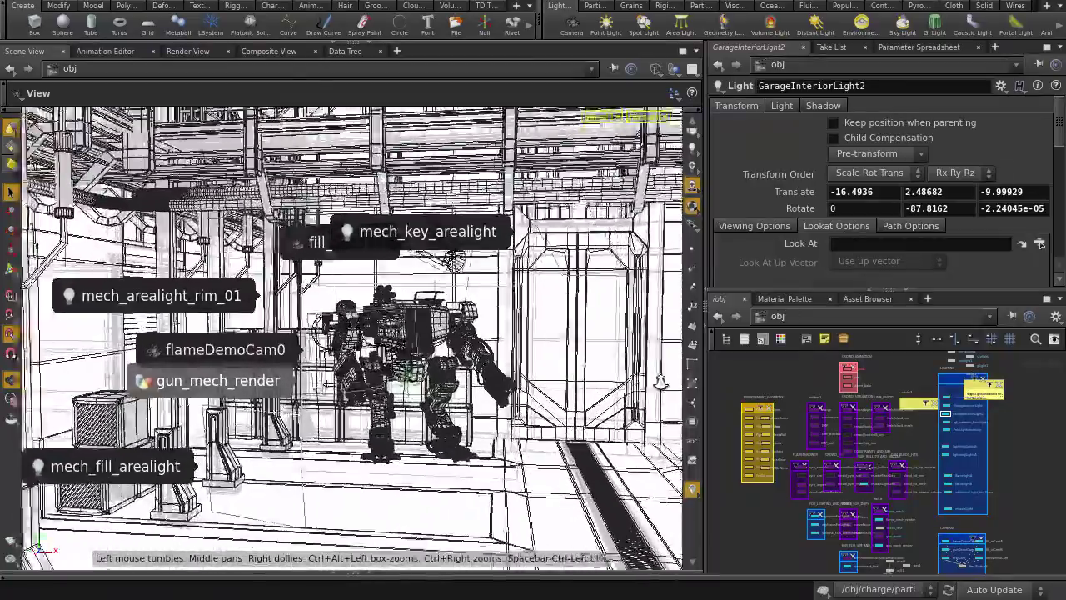
scroll(360, 389, "up", 3)
scroll(360, 389, "up", 3)
scroll(360, 389, "up", 3)
scroll(359, 389, "up", 3)
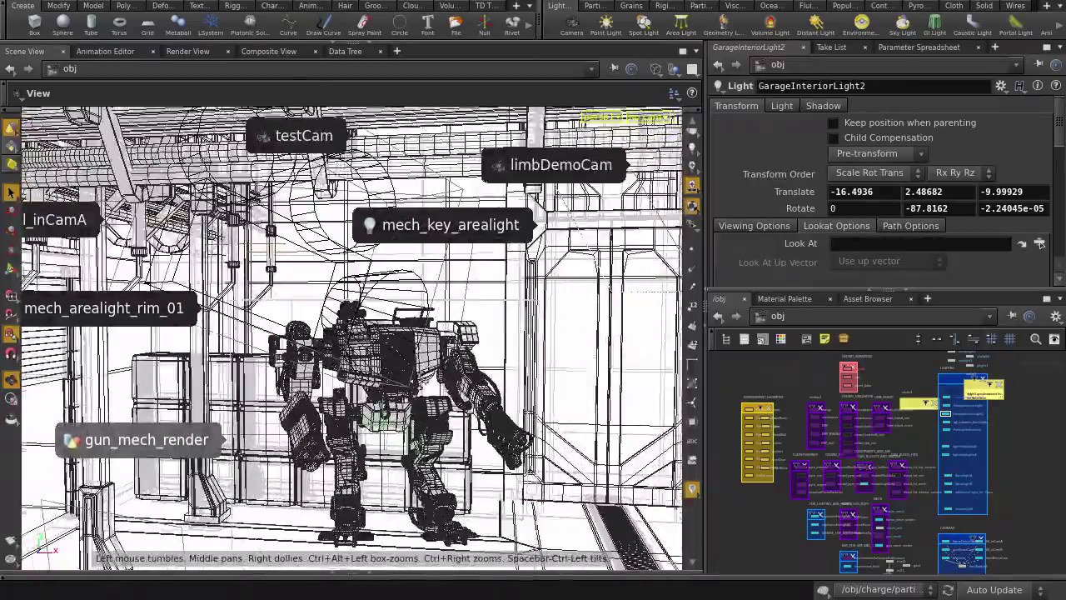
scroll(359, 389, "up", 3)
scroll(360, 389, "up", 3)
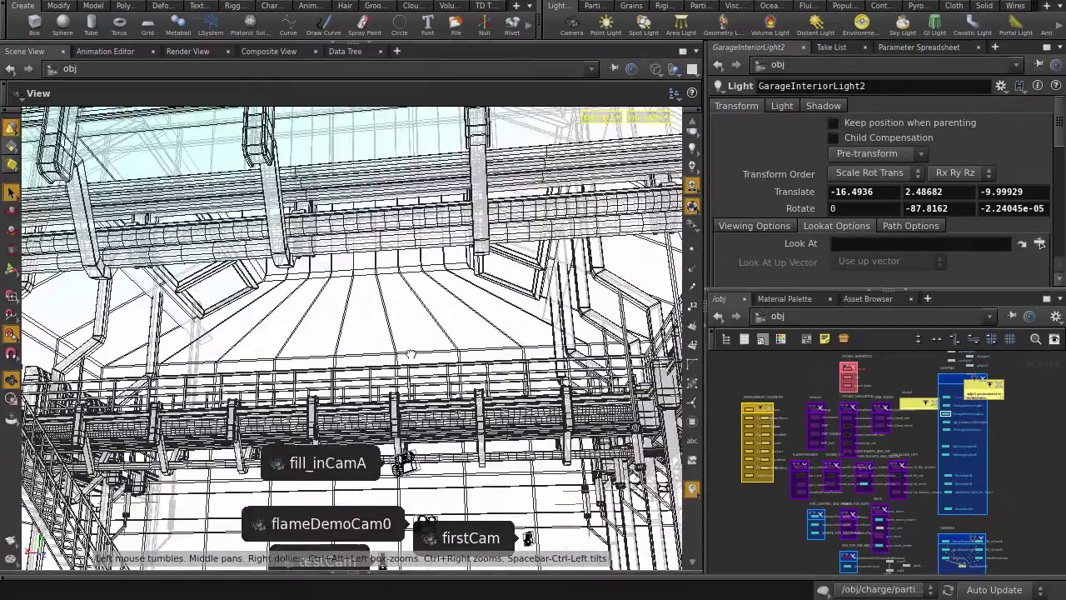
In Tag 1's Behaviour settings, enable Keep Tag In Viewport so off-screen tags stay pinned.
key("s")
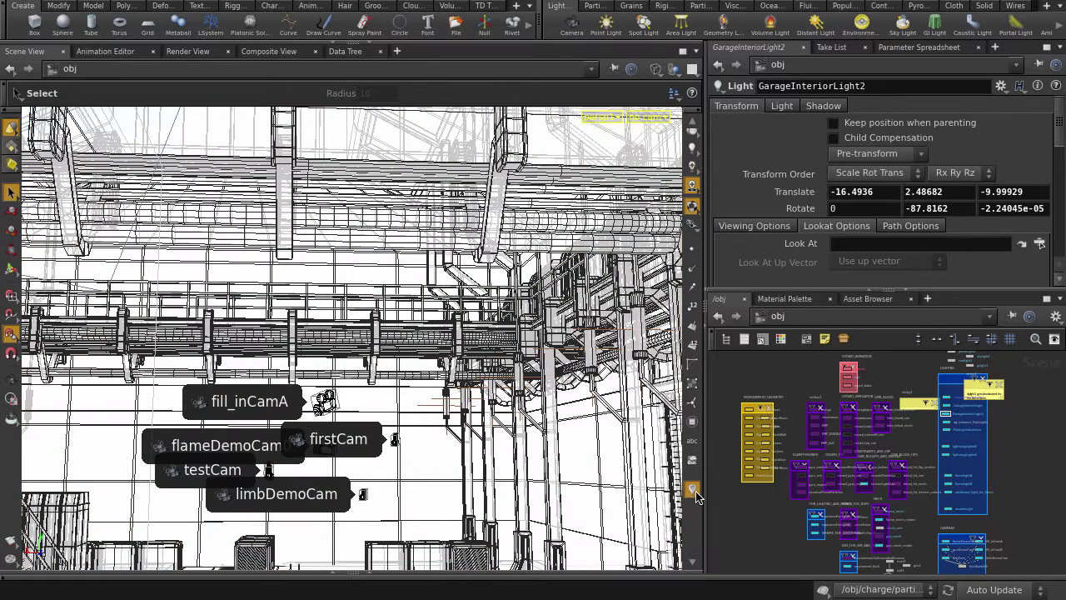
left_click(693, 490)
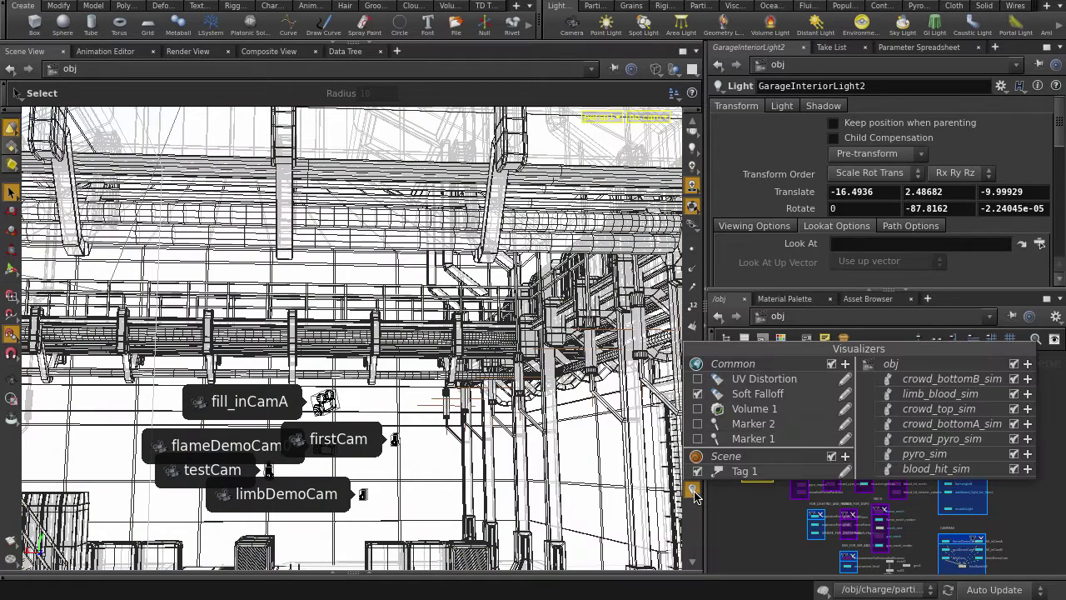
left_click(846, 473)
left_click_drag(782, 164, 732, 101)
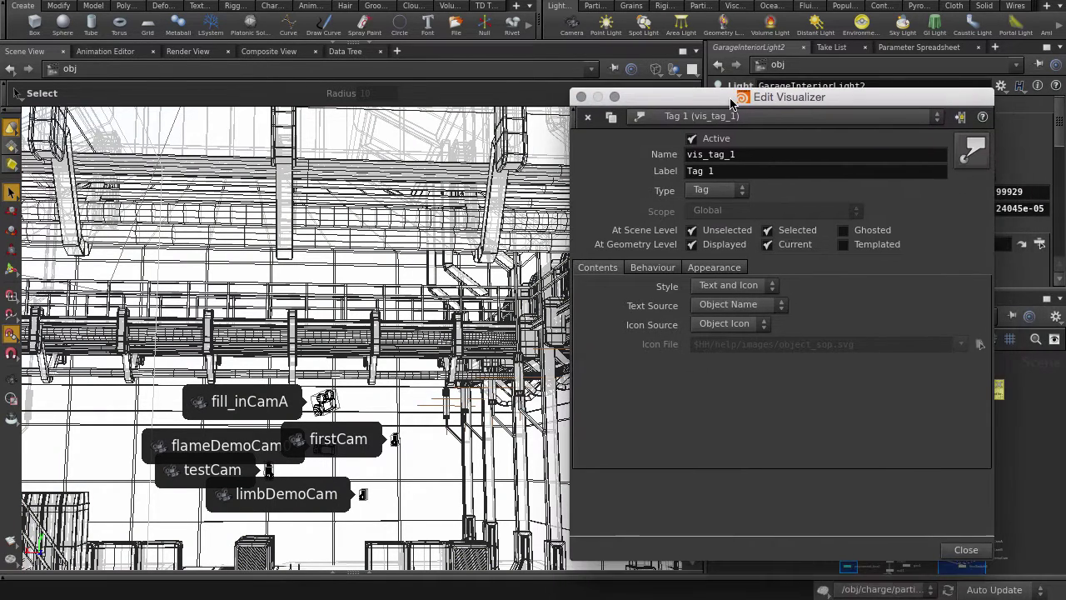
left_click(654, 268)
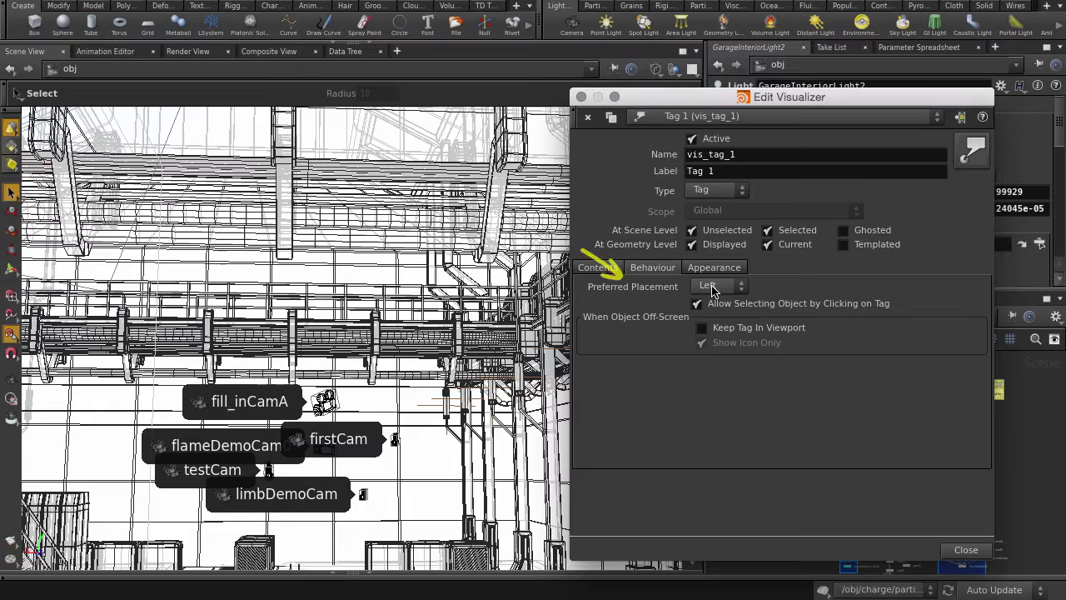
left_click(702, 330)
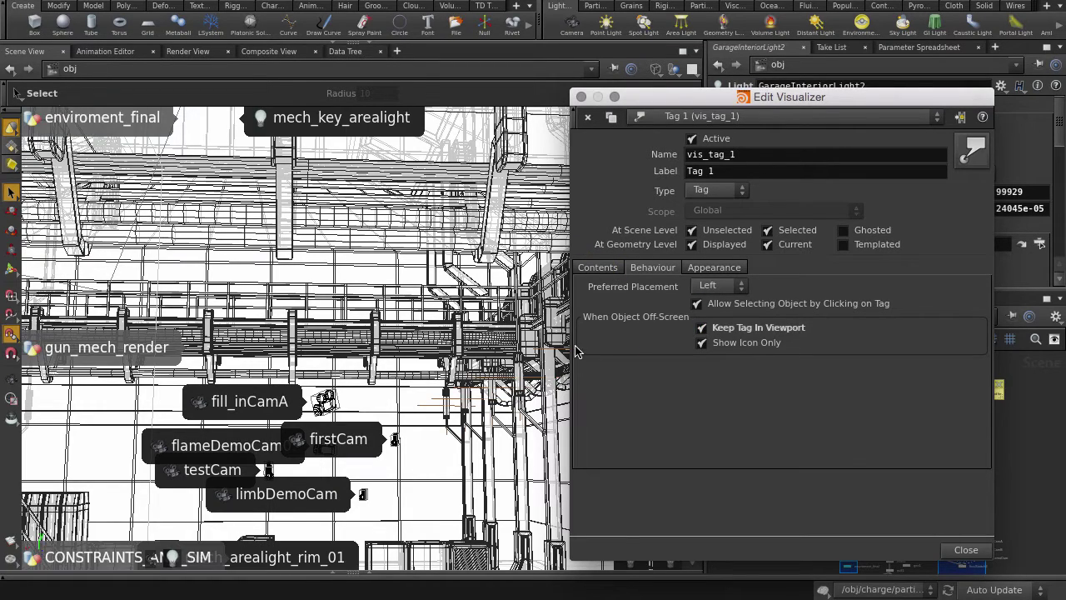
mouse_move(517, 350)
left_mouse_down()
mouse_move(433, 342)
mouse_move(333, 295)
mouse_move(405, 328)
mouse_move(350, 319)
left_mouse_up()
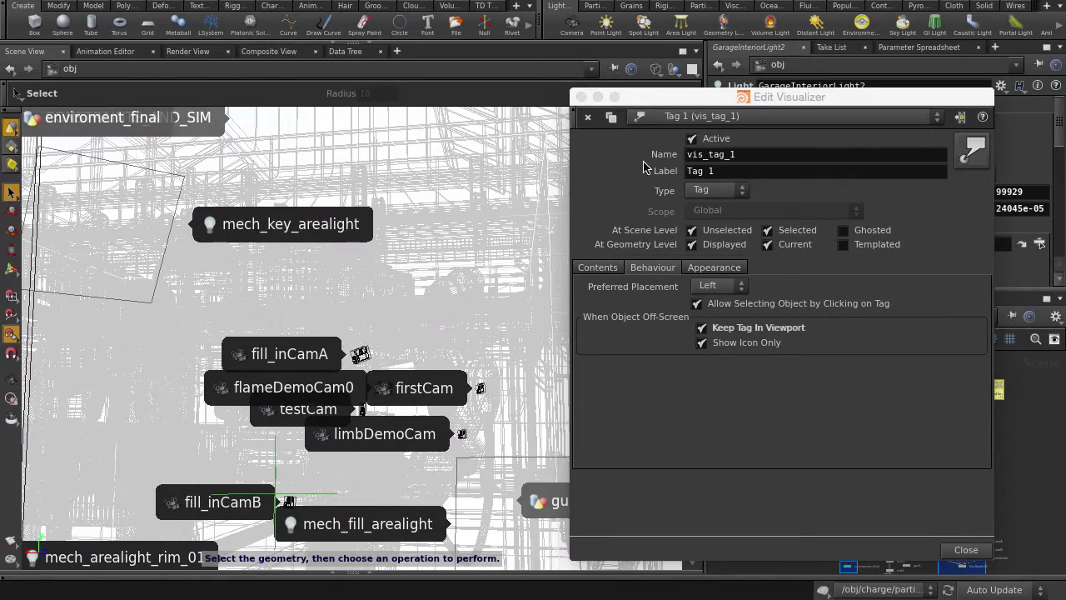
mouse_move(644, 99)
left_mouse_down()
mouse_move(725, 100)
mouse_move(643, 88)
left_mouse_up()
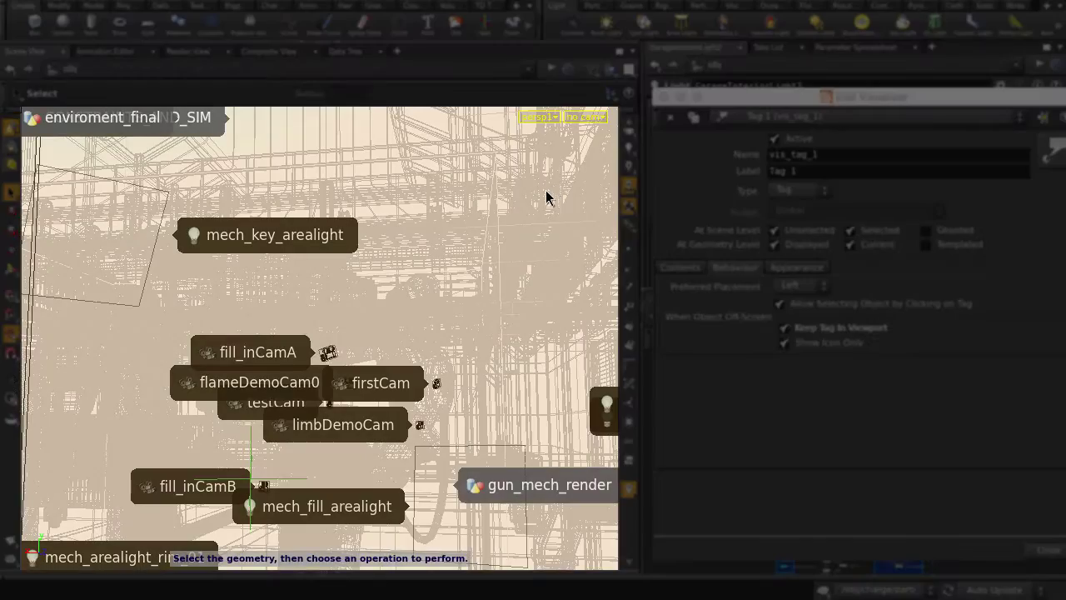
Try Right and Above for Preferred Placement, then set tag placement back to Left.
mouse_move(543, 198)
right_mouse_down()
mouse_move(459, 283)
mouse_move(502, 279)
mouse_move(332, 289)
right_mouse_up()
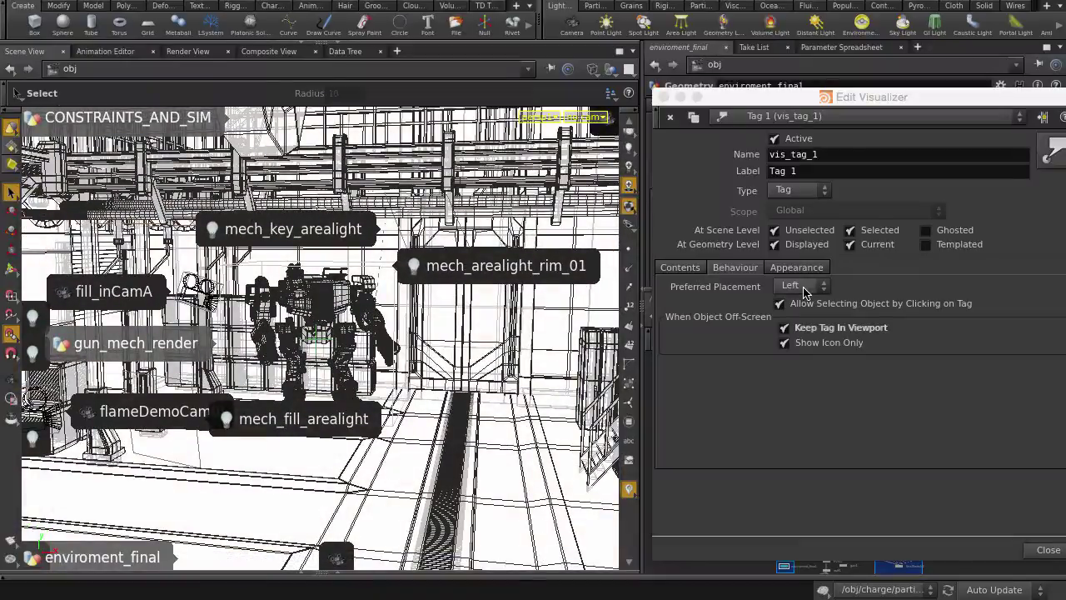
left_click(802, 285)
left_click(793, 316)
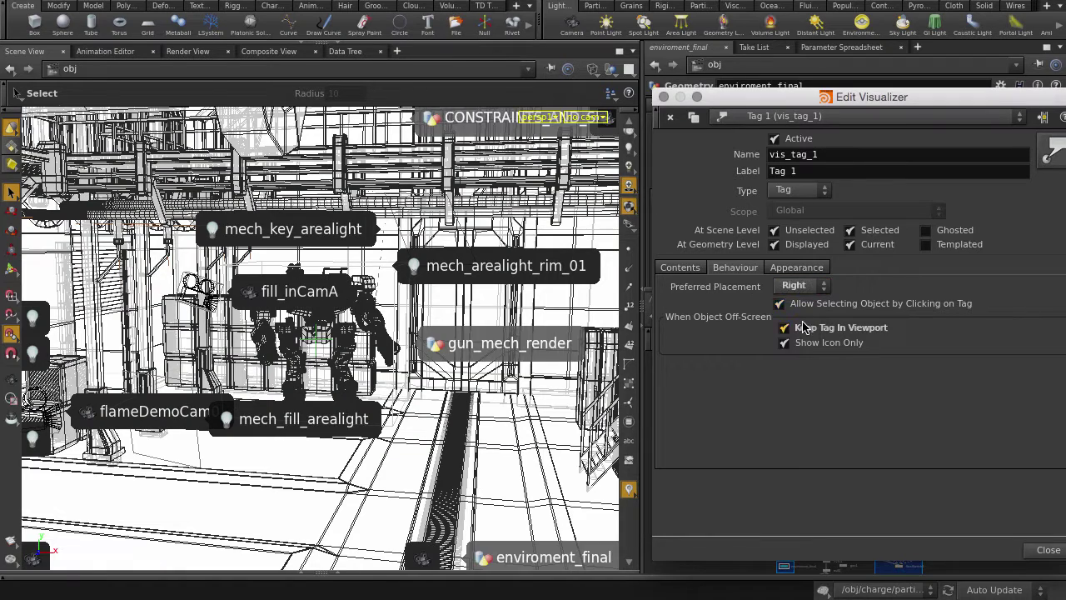
left_click(802, 285)
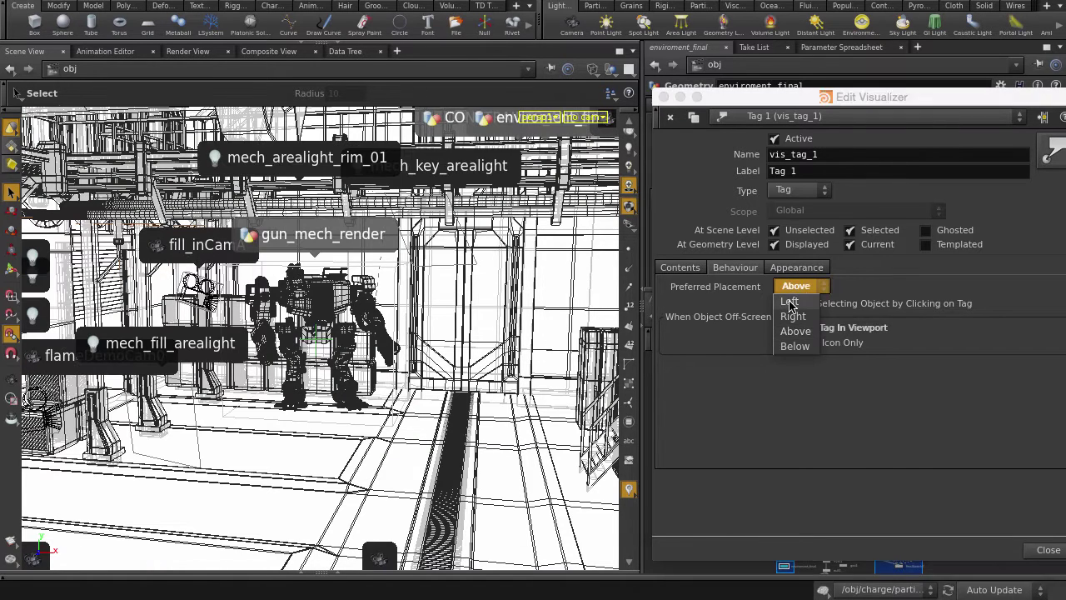
left_click(796, 331)
left_click(680, 267)
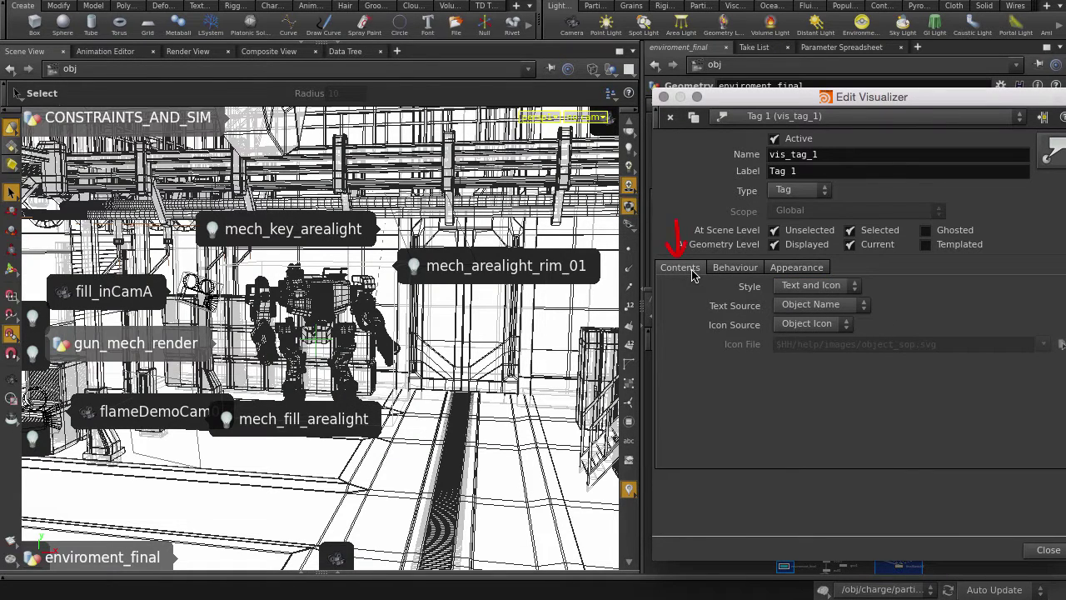
Set the tag Style to Icon Only and bring the viewport closer to the mech.
left_click(785, 284)
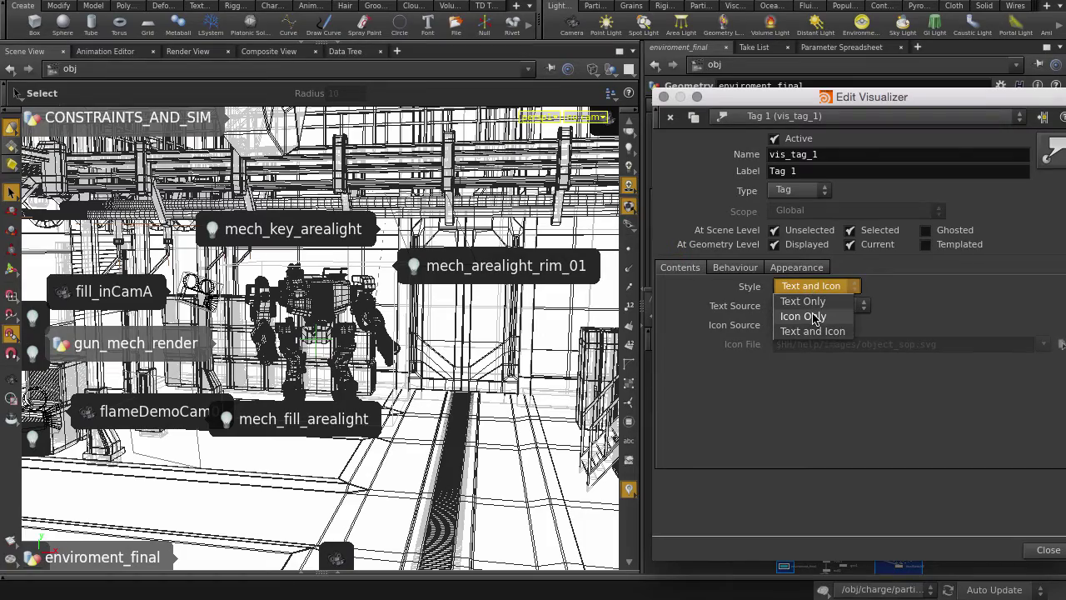
left_click(818, 319)
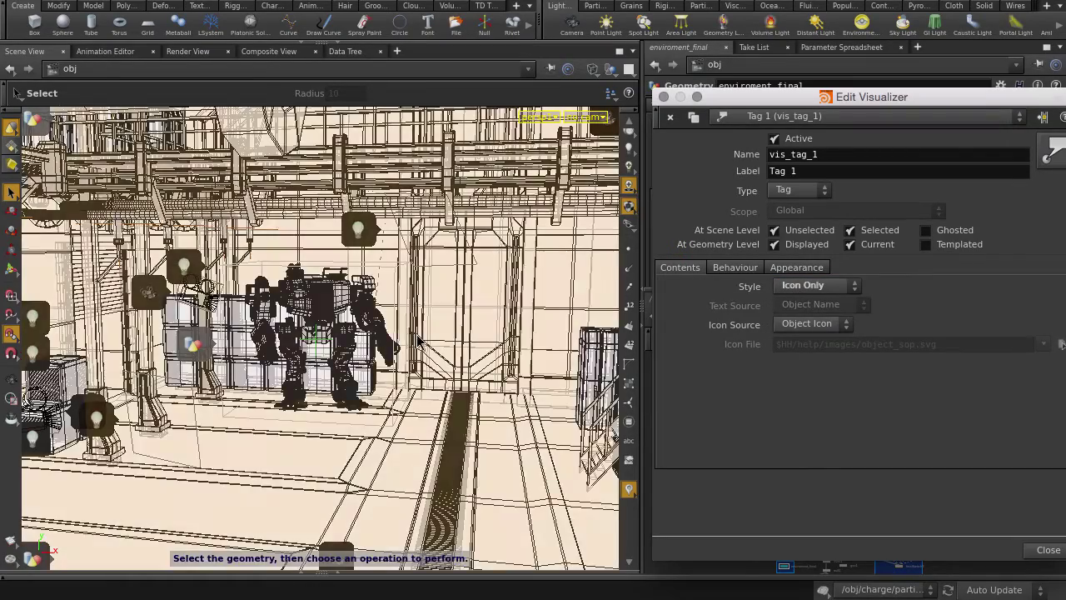
scroll(422, 274, "up", 5)
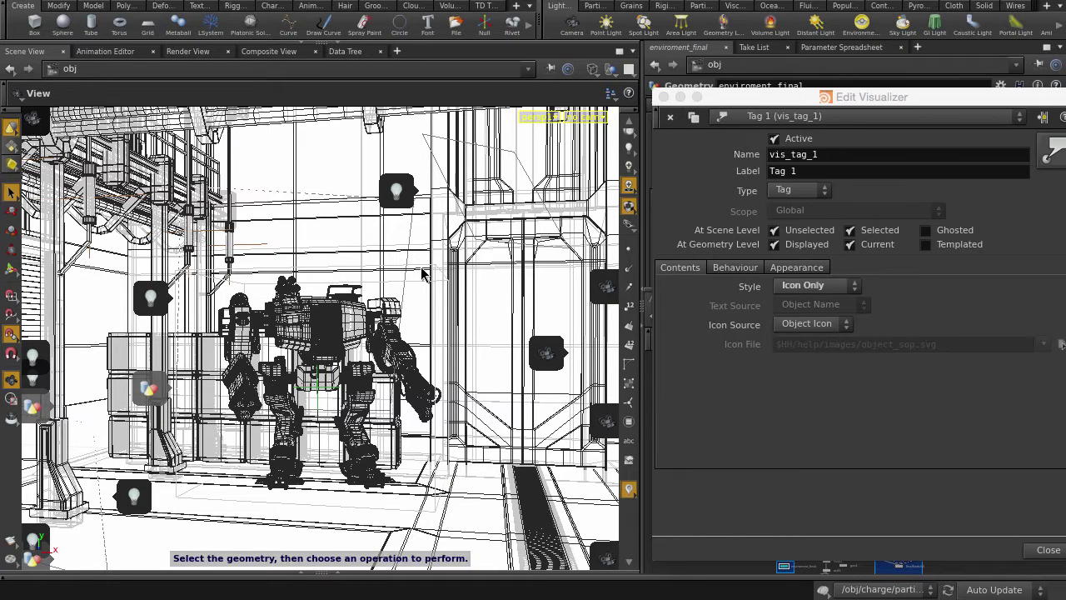
key("s")
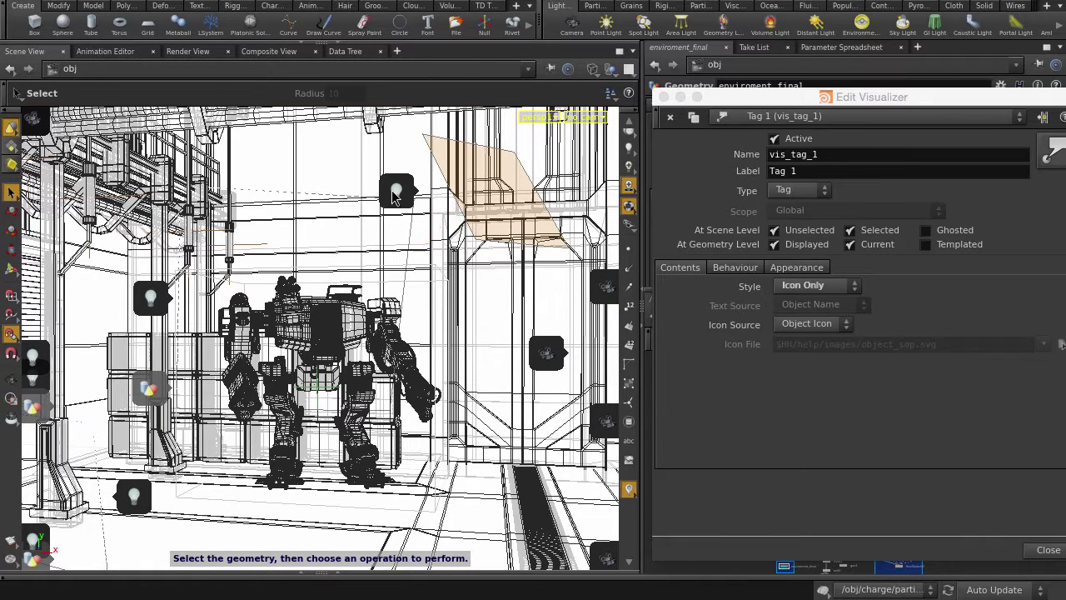
Select the key area light via its tag and shift its colour hue to 190.
left_click(396, 191)
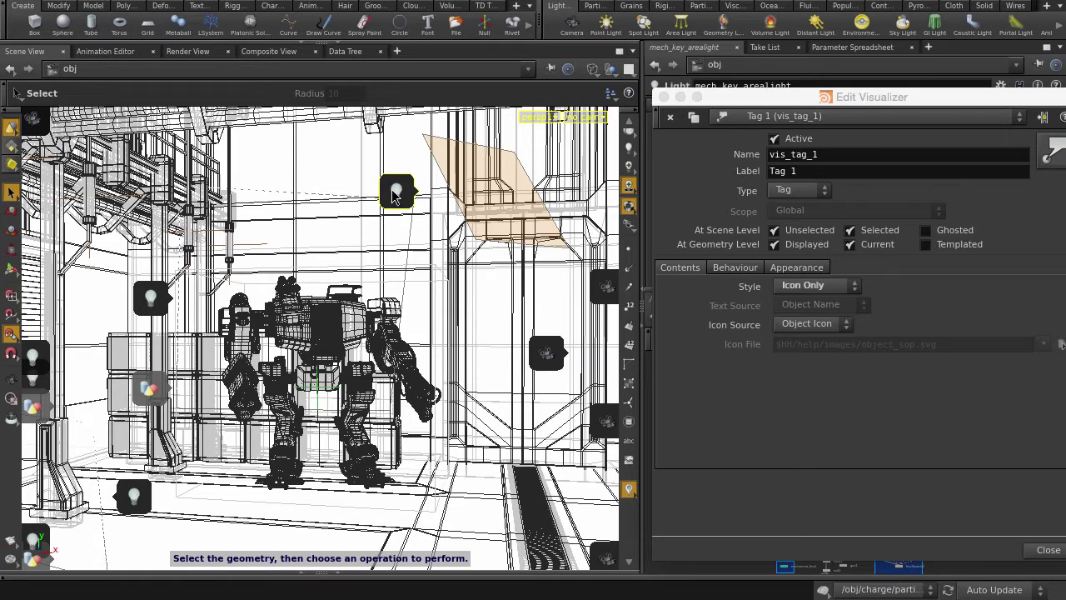
mouse_move(872, 97)
left_mouse_down()
mouse_move(861, 405)
mouse_move(330, 483)
left_mouse_up()
left_click(750, 172)
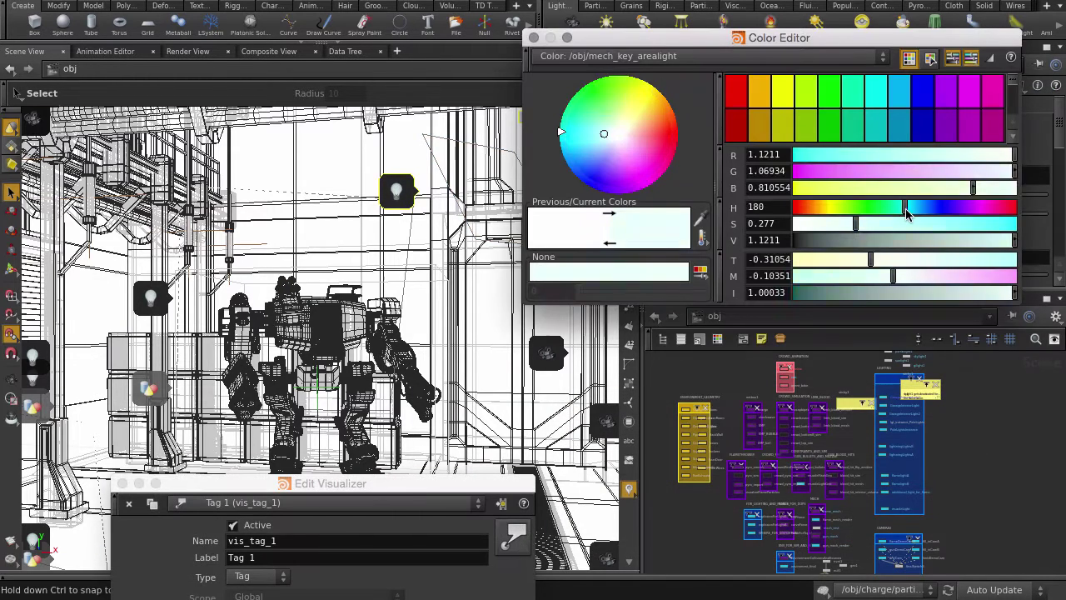
left_click_drag(910, 209, 904, 213)
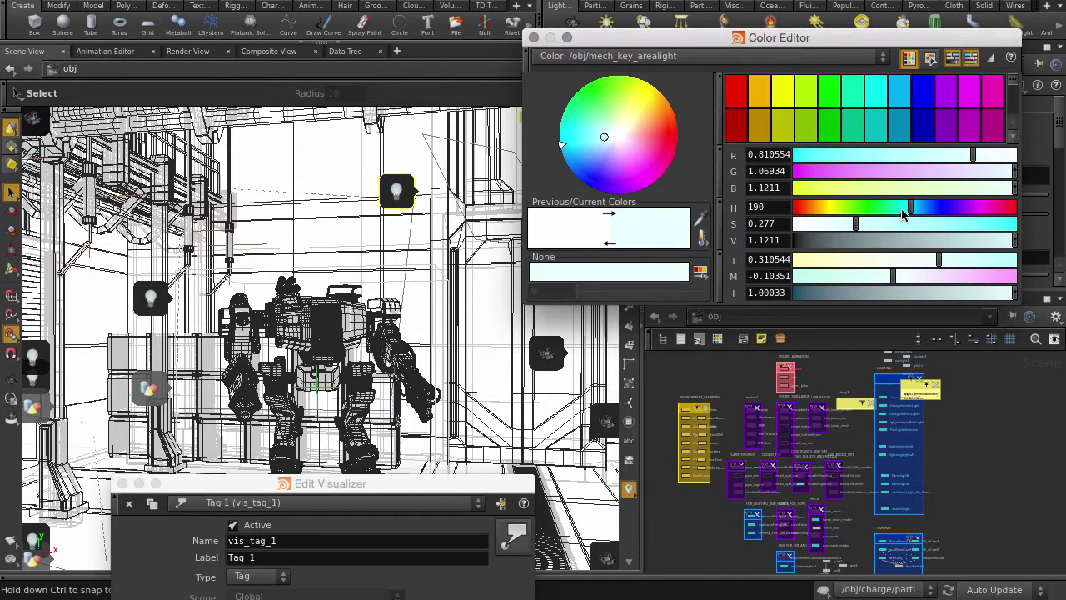
left_click(534, 40)
mouse_move(437, 493)
left_mouse_down()
mouse_move(741, 184)
mouse_move(877, 93)
left_mouse_up()
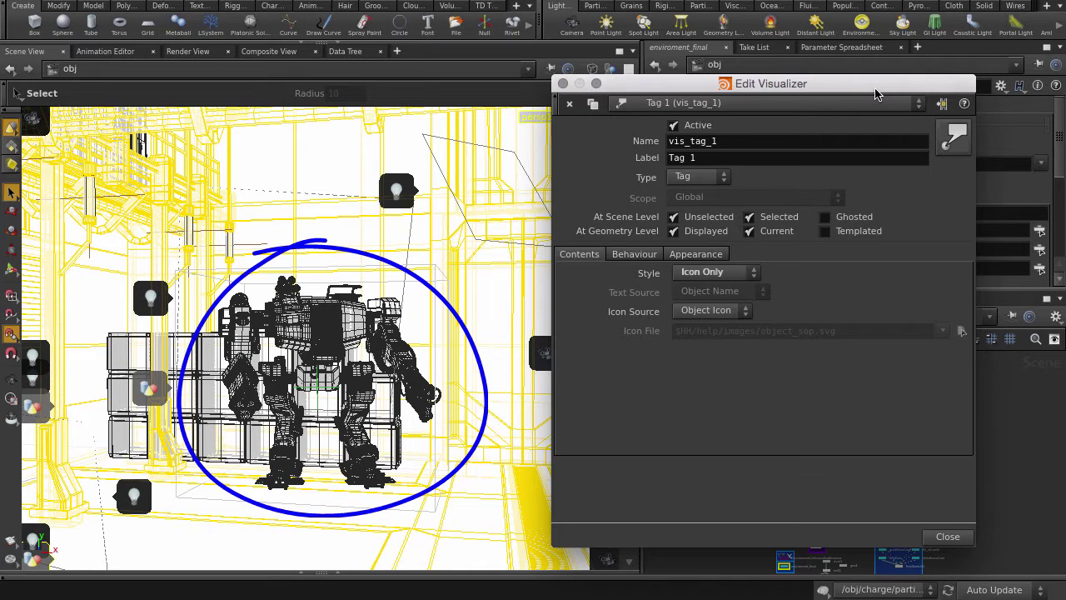
Review Tag 1's Behaviour options, then delete the Tag 1 visualizer.
left_click(634, 253)
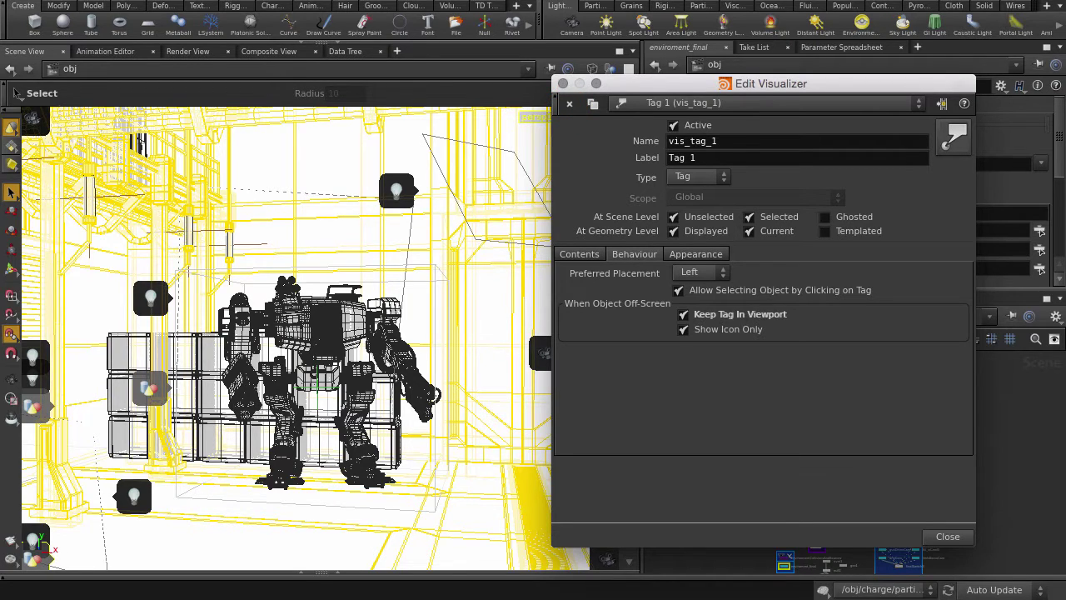
left_click(570, 104)
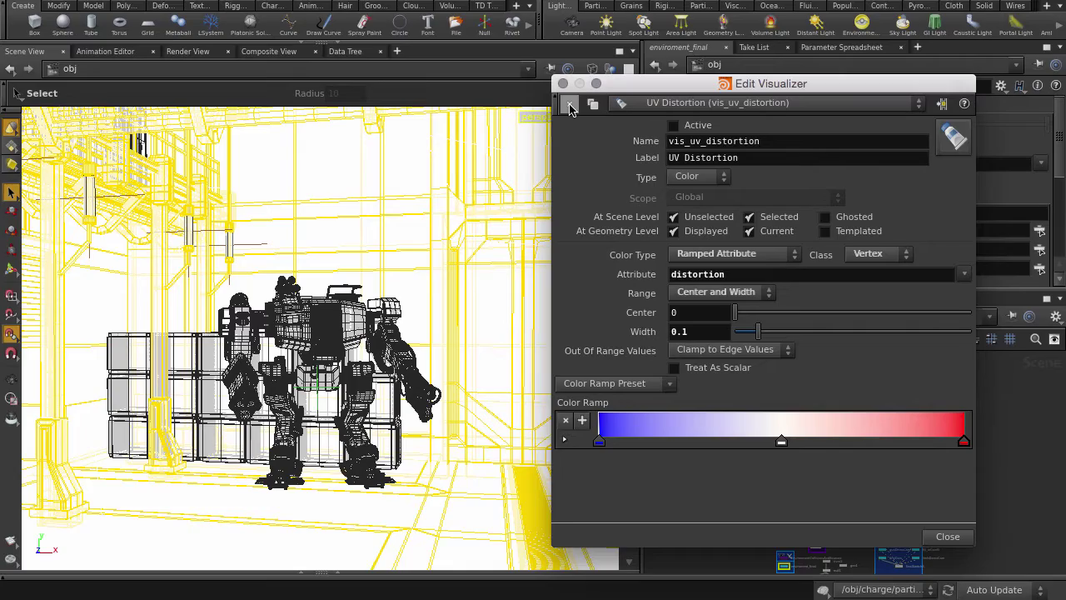
Orbit the hangar view and select the mech robot.
key("Escape")
mouse_move(333, 350)
left_mouse_down()
mouse_move(241, 362)
mouse_move(369, 309)
left_mouse_up()
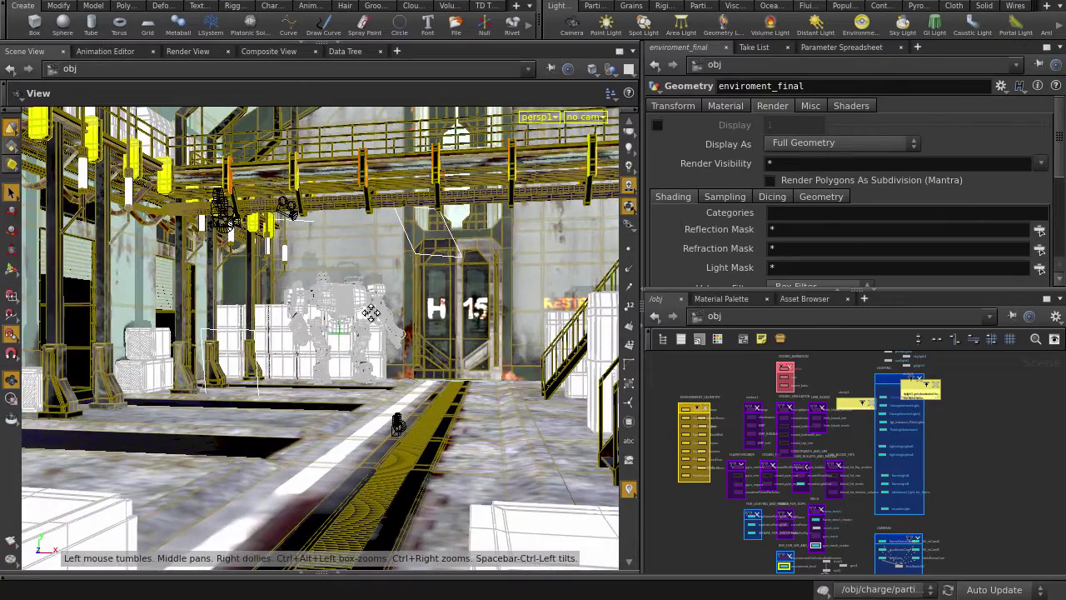
key("s")
left_click(333, 296)
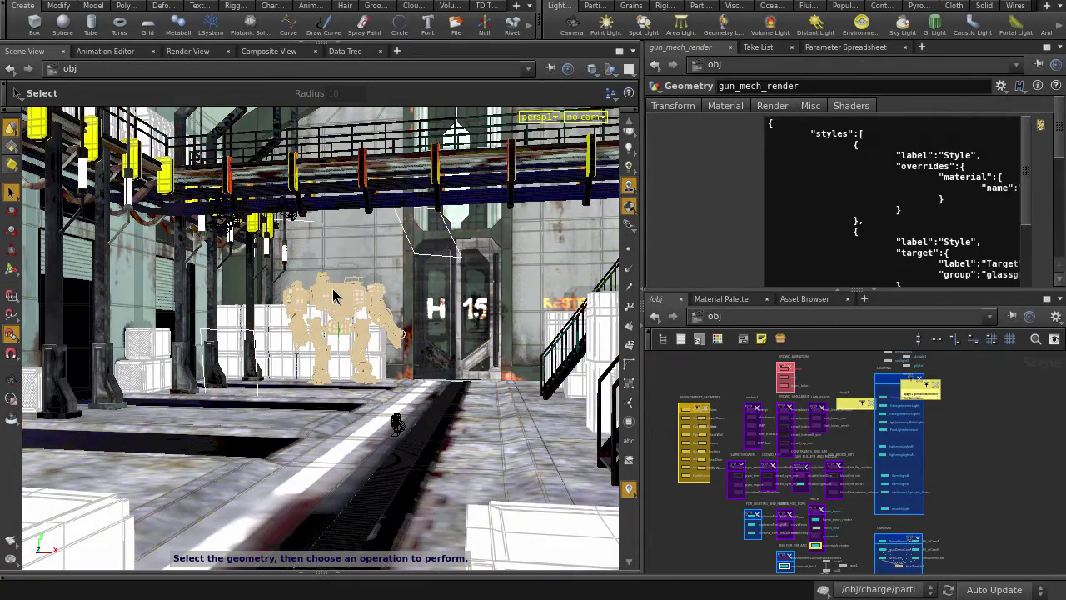
Add a scene-level Tag visualizer and move Tag 1 under gun_mech_render.
left_click(630, 490)
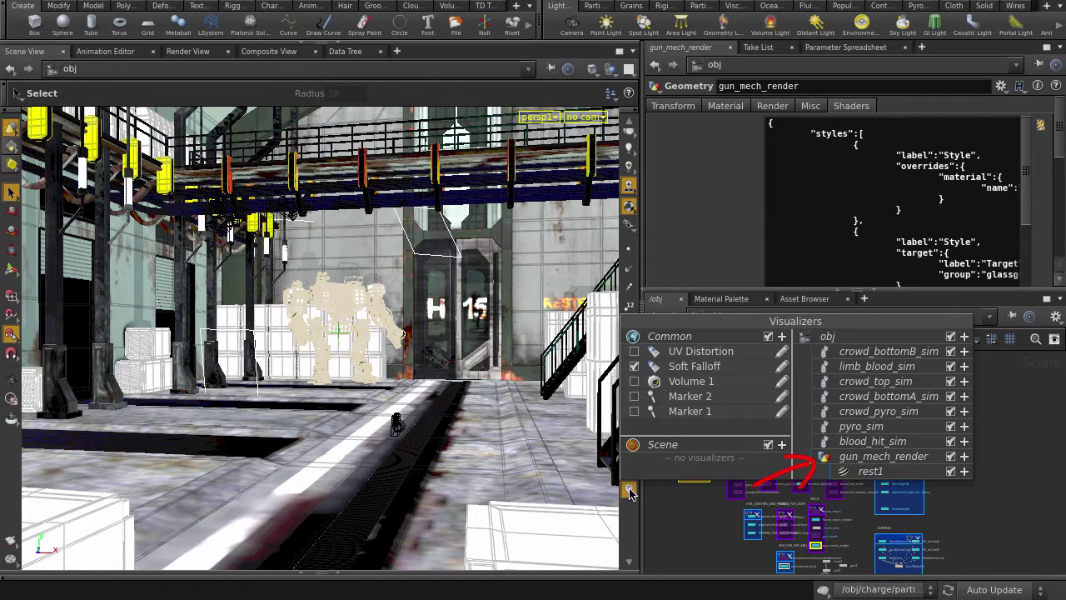
left_click(783, 447)
left_click(801, 505)
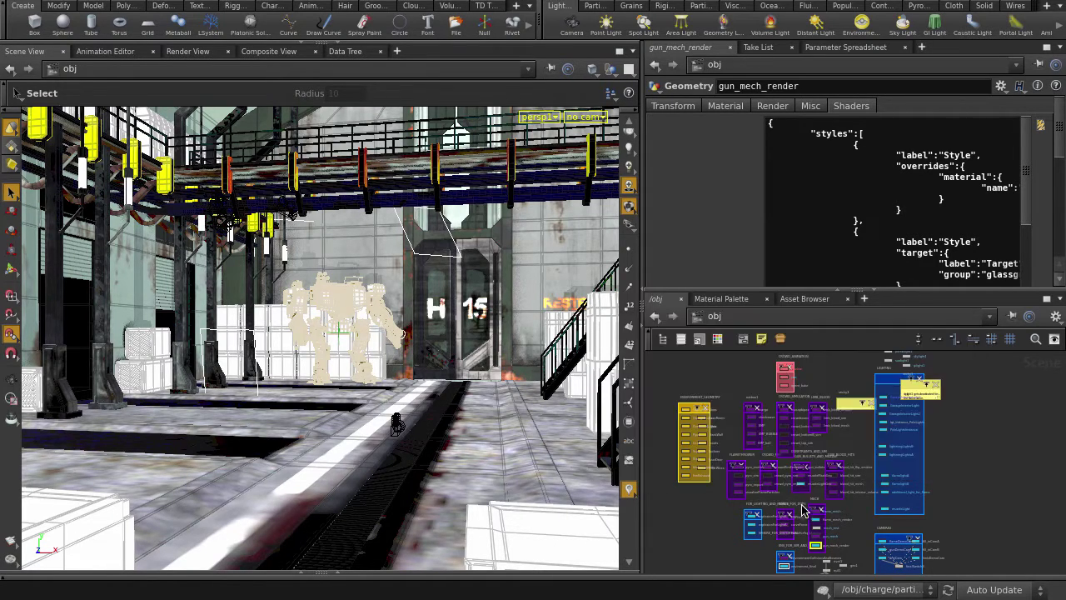
left_click(948, 537)
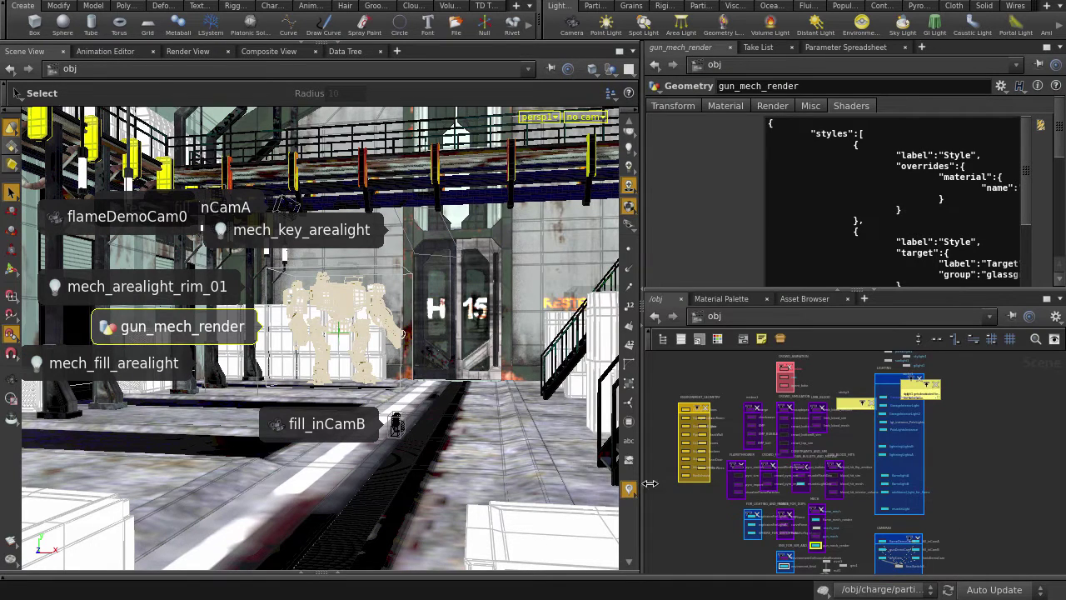
left_click(629, 490)
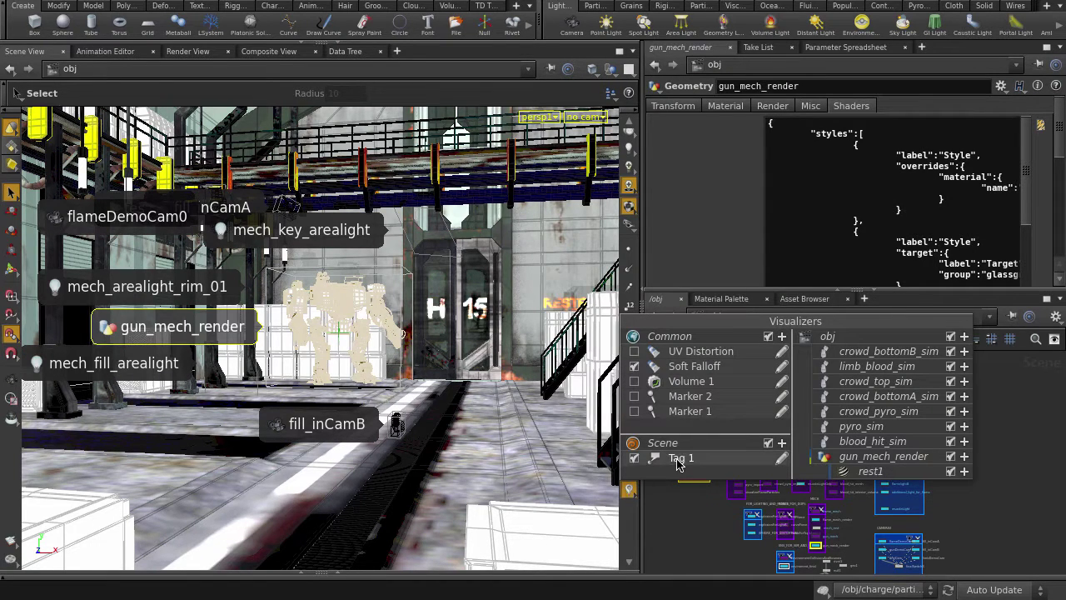
left_click_drag(677, 464, 862, 469)
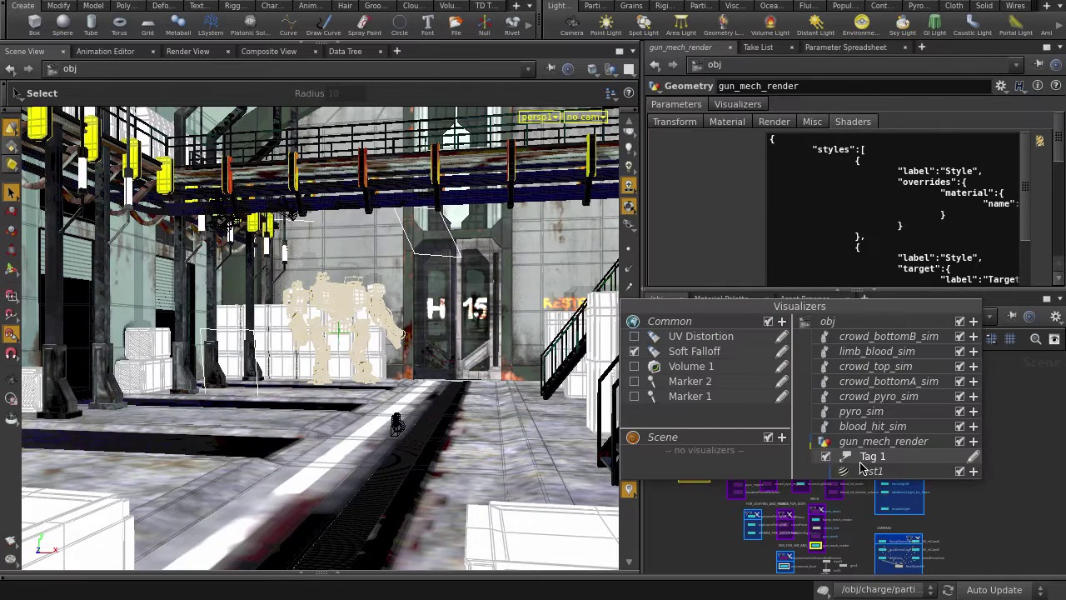
left_click(616, 495)
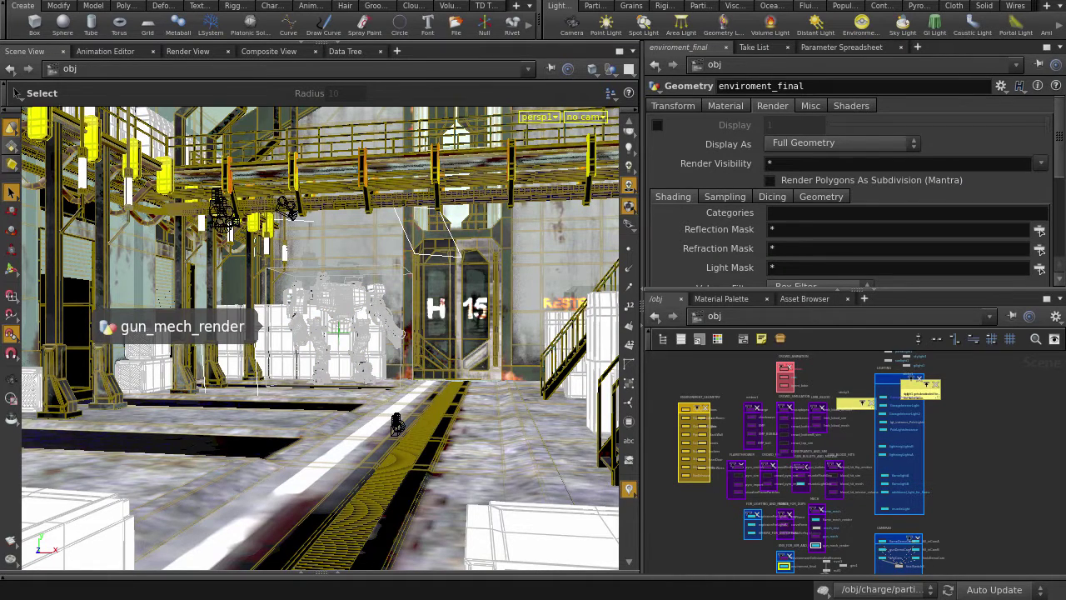
Set Tag 1's Icon Source to the smiley.svg icon file, then select the mech by its tag.
left_click(759, 302)
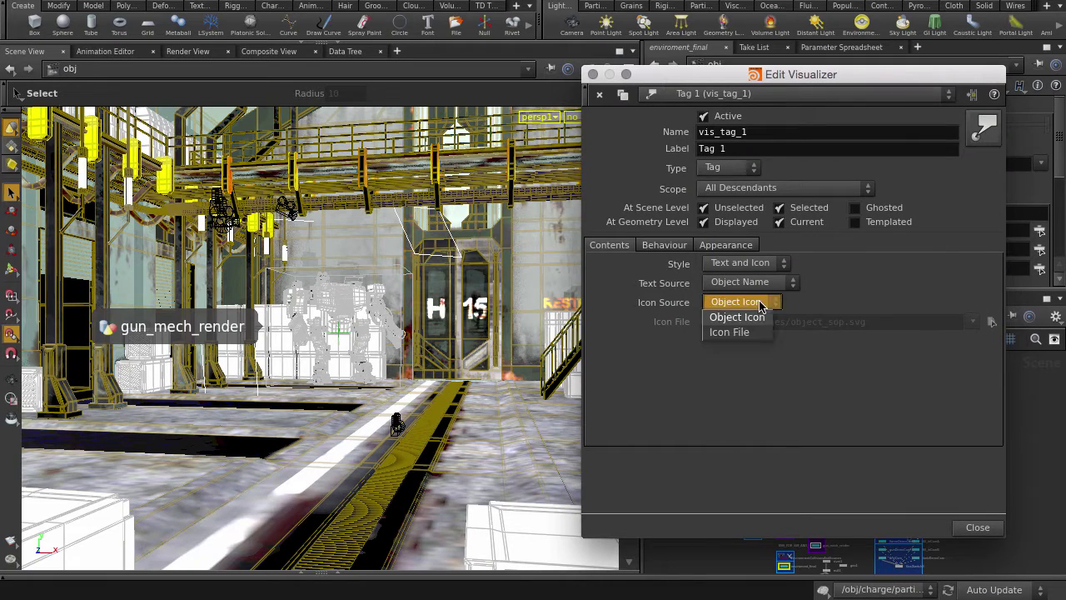
left_click(730, 332)
left_click(991, 321)
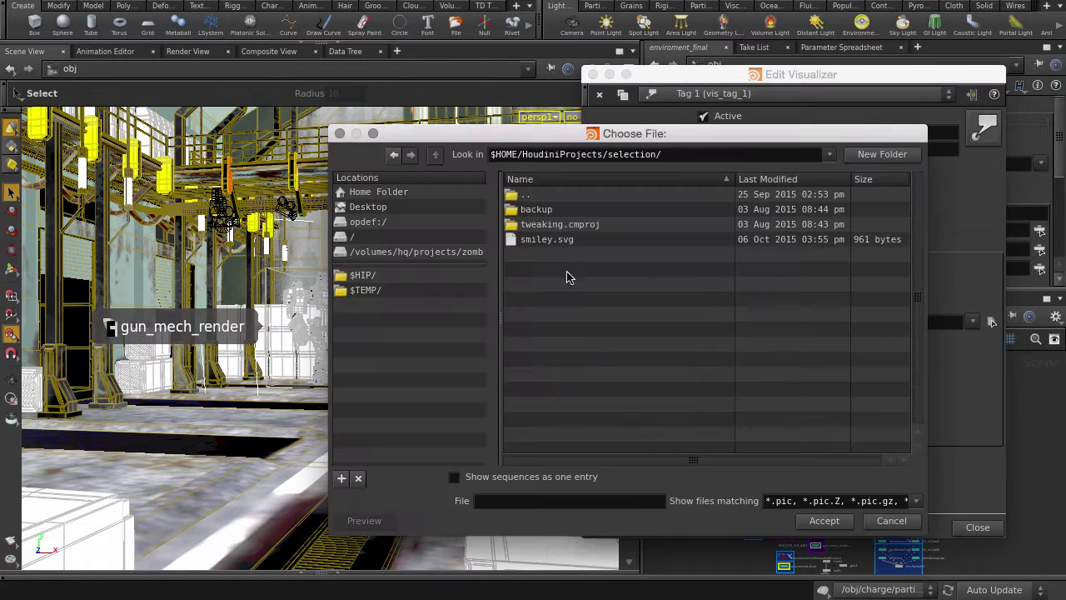
left_click(567, 241)
double_click(567, 242)
left_click(978, 528)
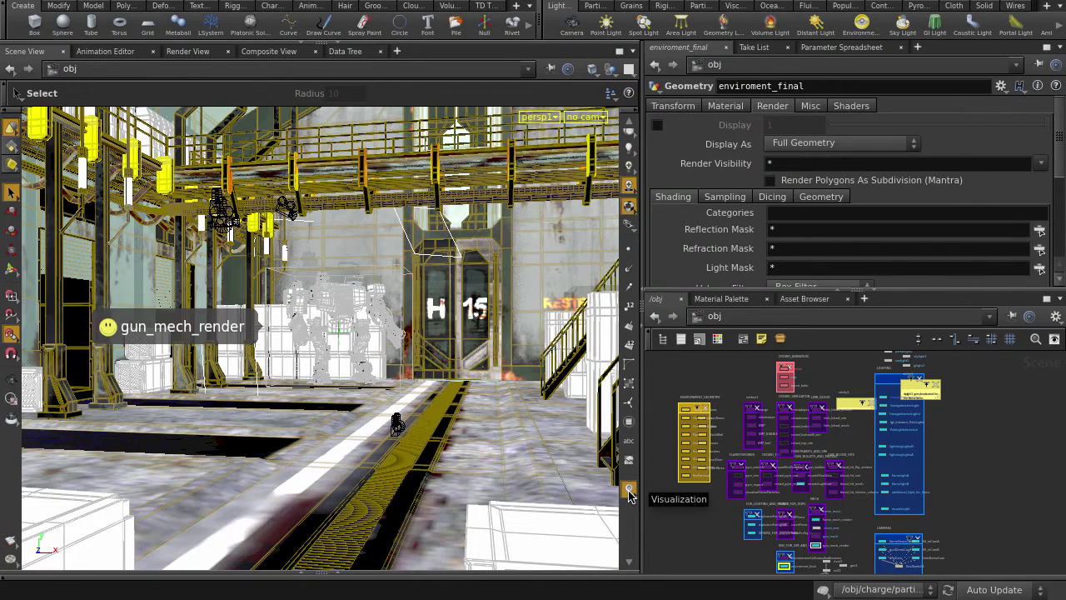
left_click(146, 332)
Set the tag's Font Size to 7 and Icon Size to 45, keeping the back panel on.
left_click_drag(827, 459, 761, 63)
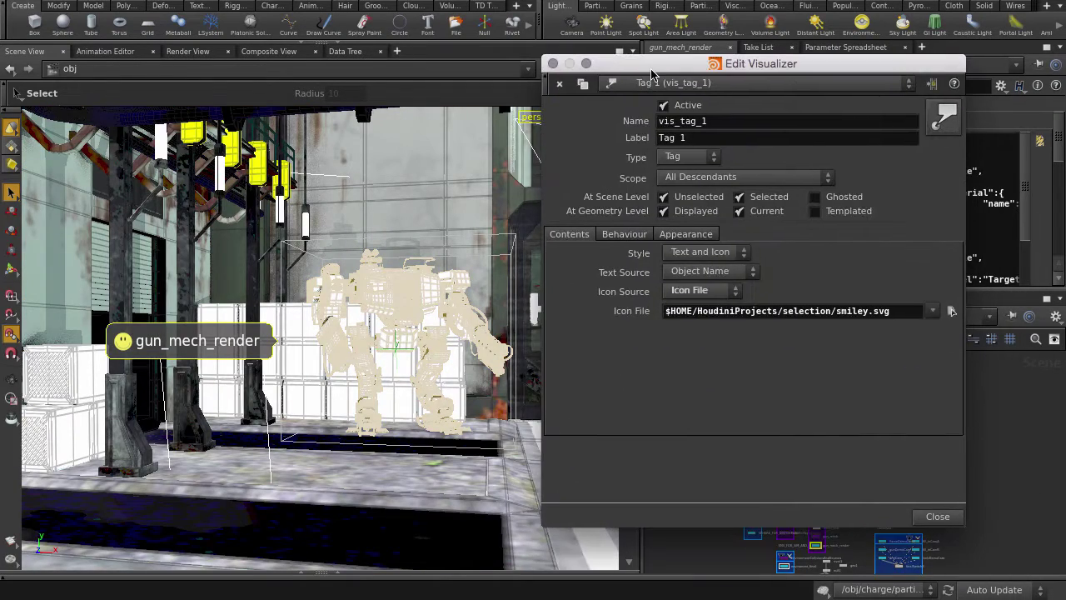
left_click(690, 236)
mouse_move(788, 275)
left_mouse_down()
mouse_move(831, 275)
mouse_move(741, 275)
mouse_move(883, 291)
left_mouse_up()
mouse_move(790, 403)
left_mouse_down()
mouse_move(876, 405)
mouse_move(782, 403)
mouse_move(729, 424)
left_mouse_up()
left_click(670, 365)
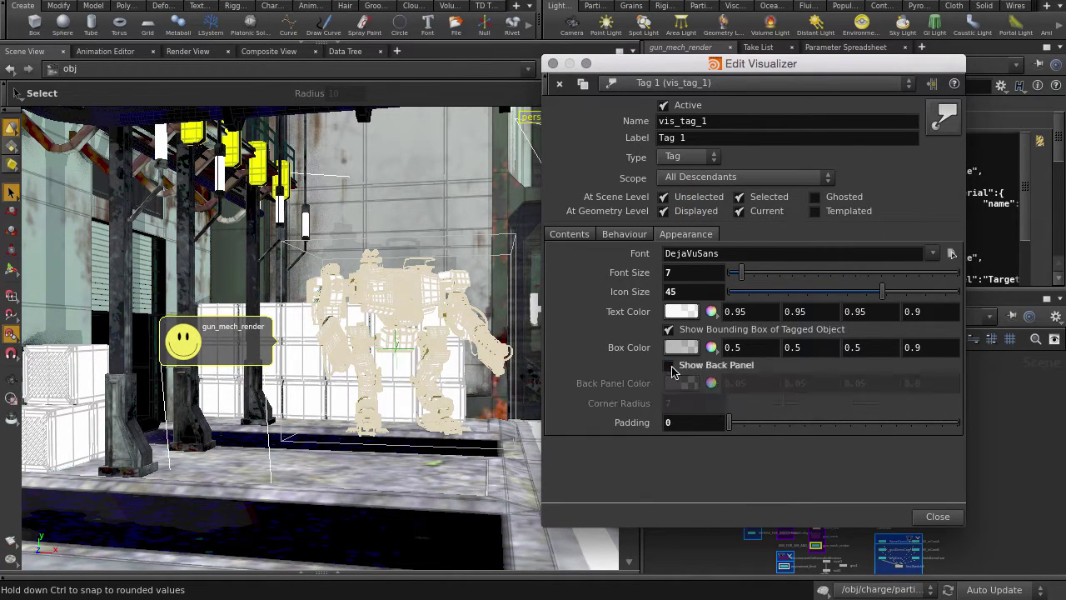
left_click(671, 367)
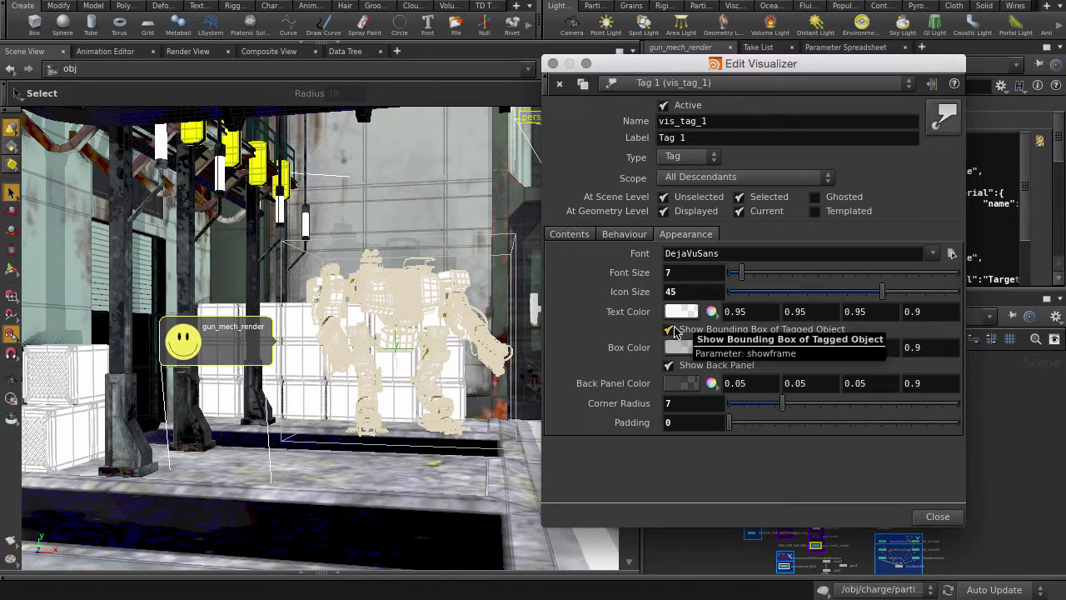
Set the mech tag's Style to Icon Only and close the tag settings.
left_click(575, 236)
left_click(710, 252)
left_click(700, 285)
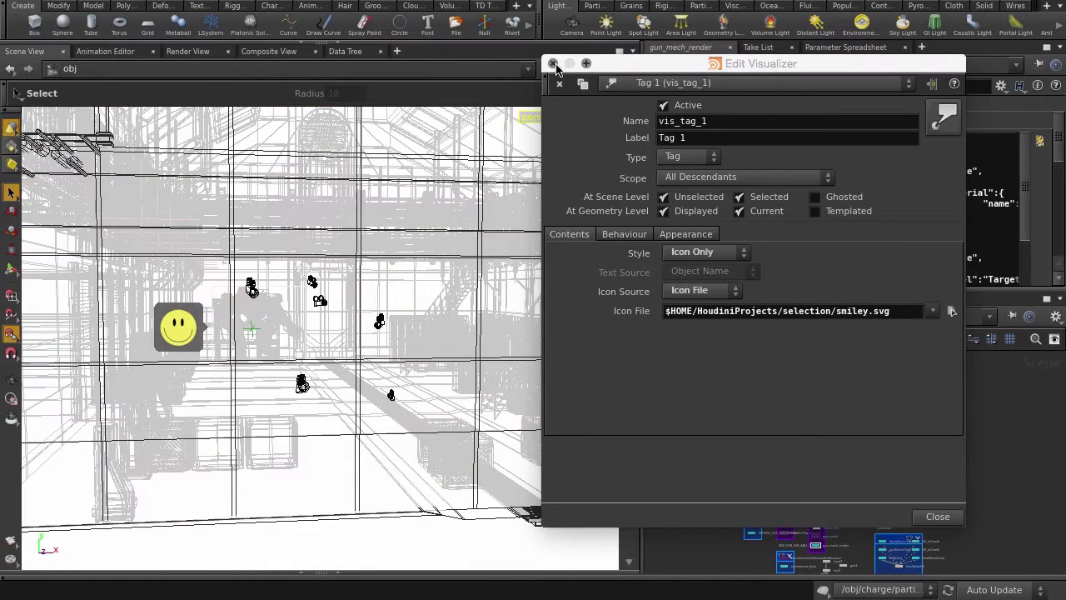
left_click(553, 64)
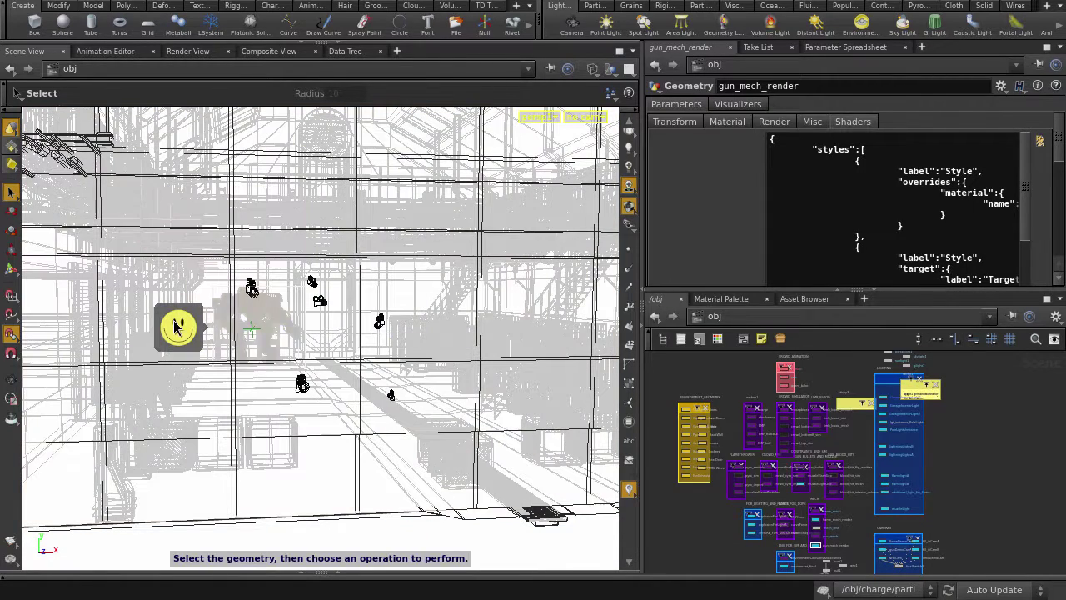
left_click(1040, 140)
scroll(369, 271, "down", 6)
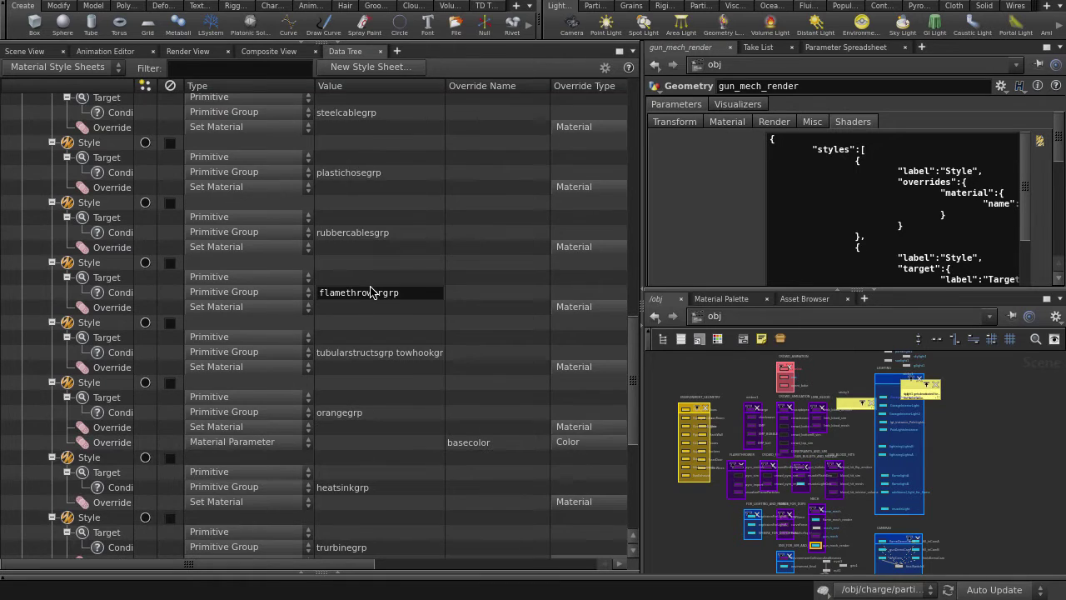
scroll(353, 289, "up", 6)
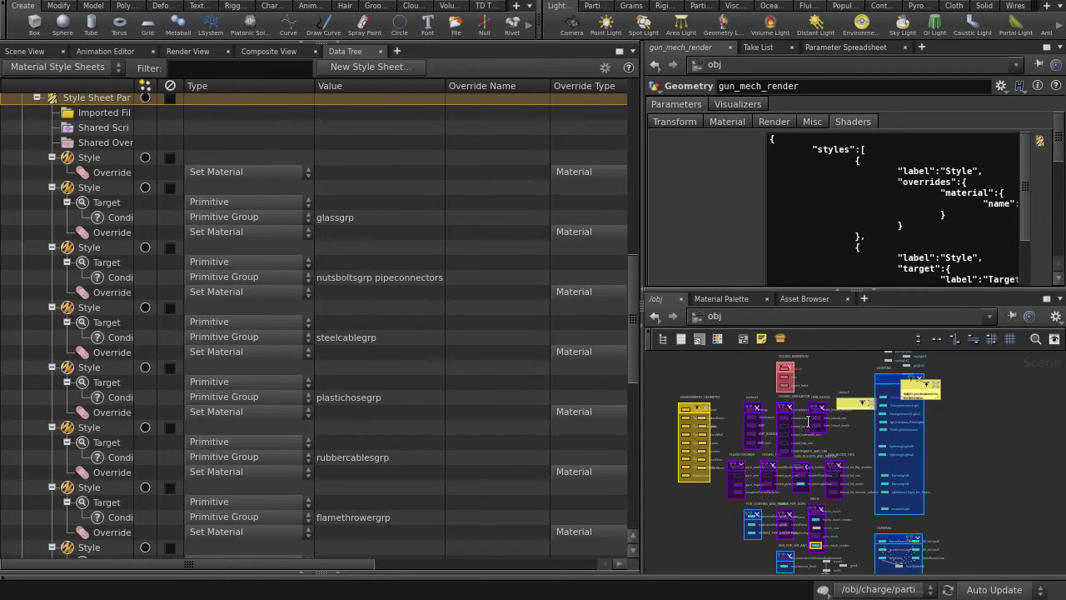
left_click(23, 51)
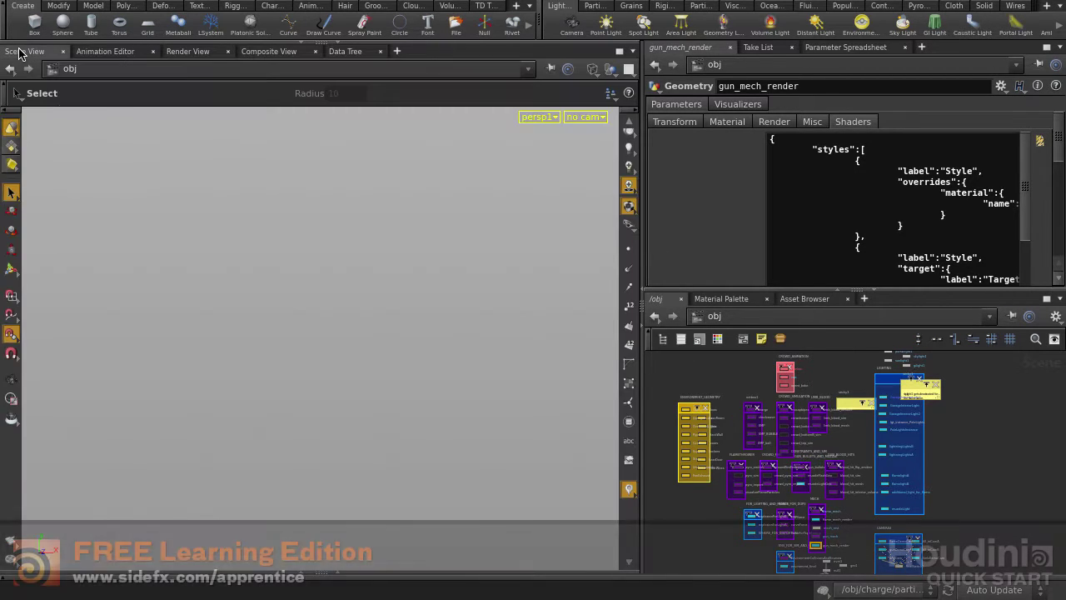
left_click(629, 490)
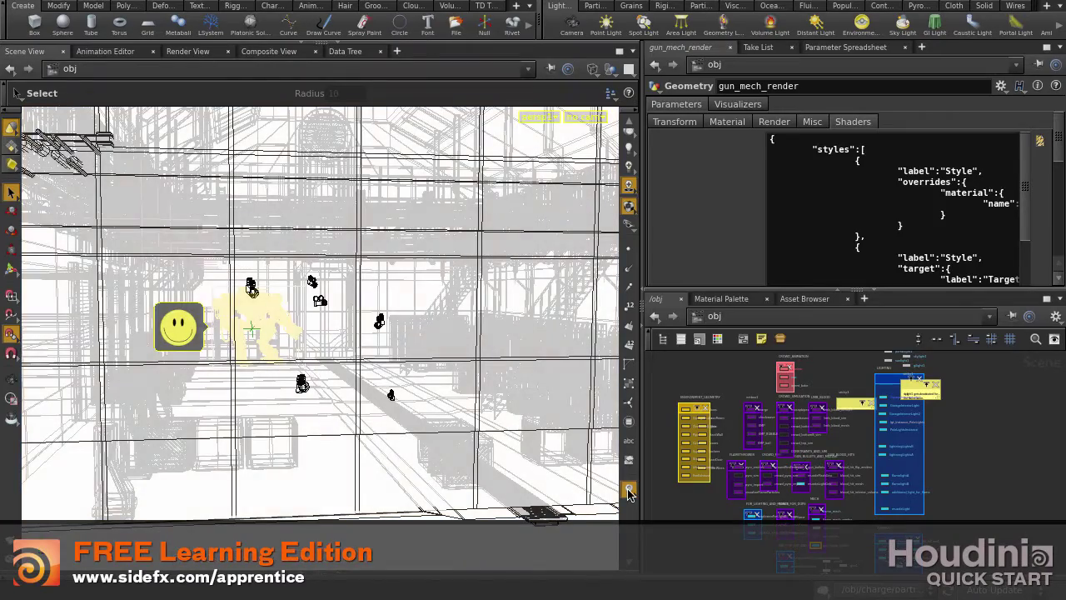